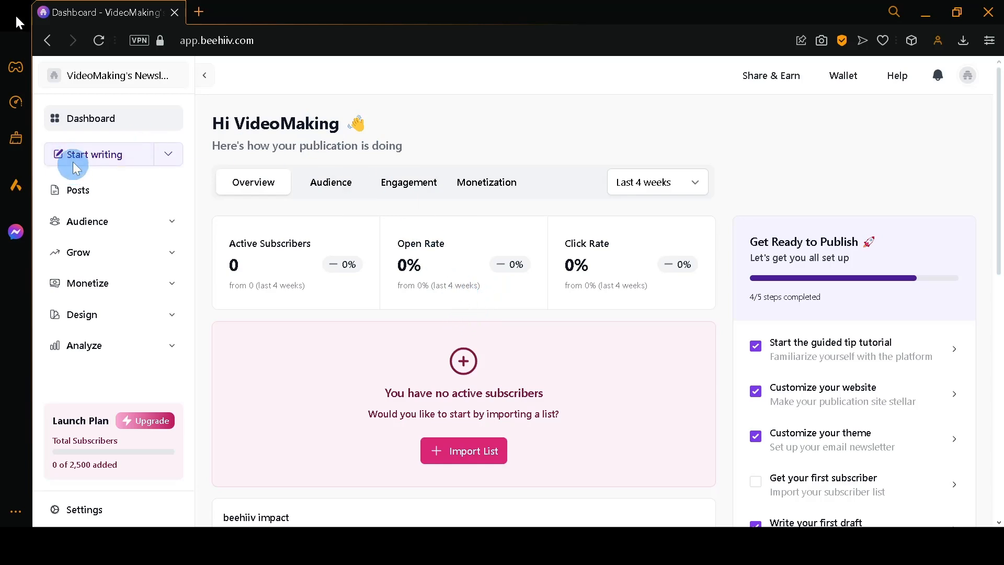
# Step: Check the draft creation options offered for starting a new post
pyautogui.scroll(5, 73, 161)
pyautogui.click(438, 182)
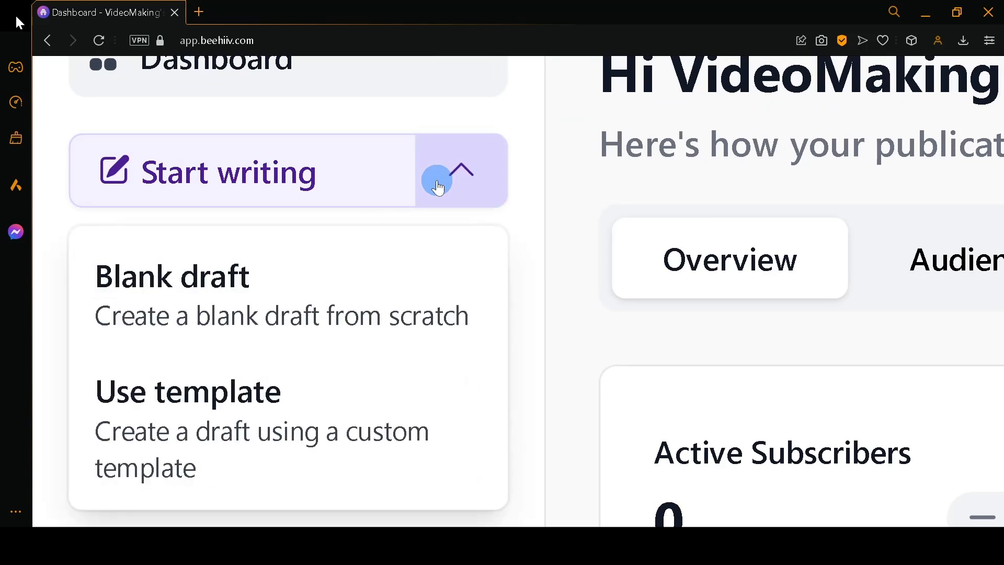
pyautogui.scroll(-1, 377, 307)
pyautogui.scroll(1, 377, 307)
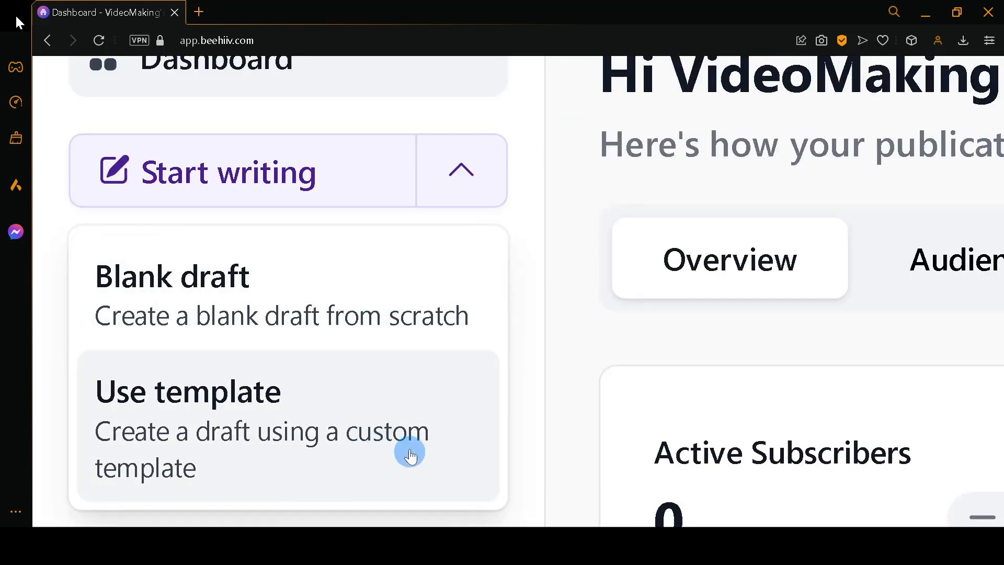
pyautogui.click(559, 297)
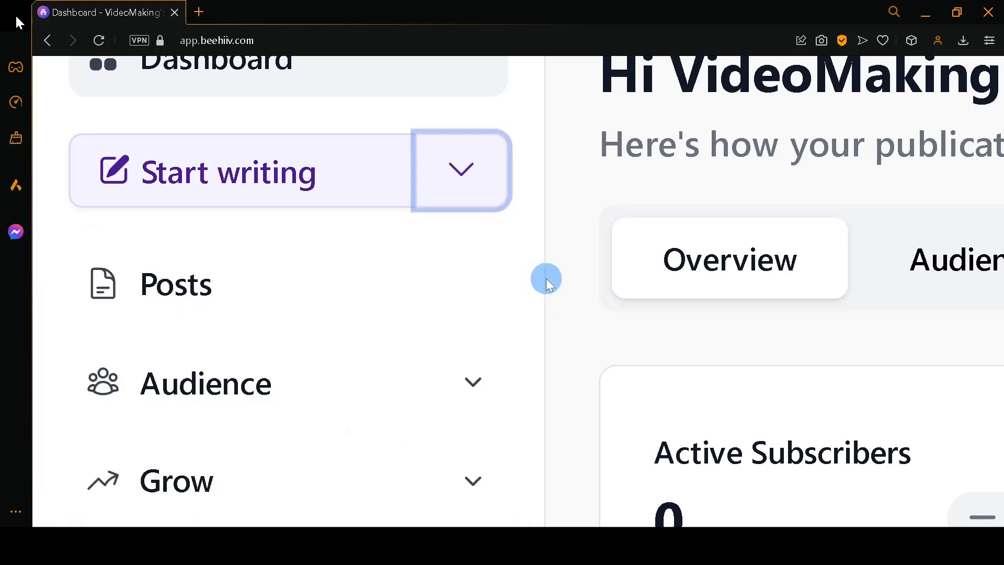
# Step: Review the Get Ready to Publish setup checklist on the dashboard
pyautogui.scroll(-5, 518, 365)
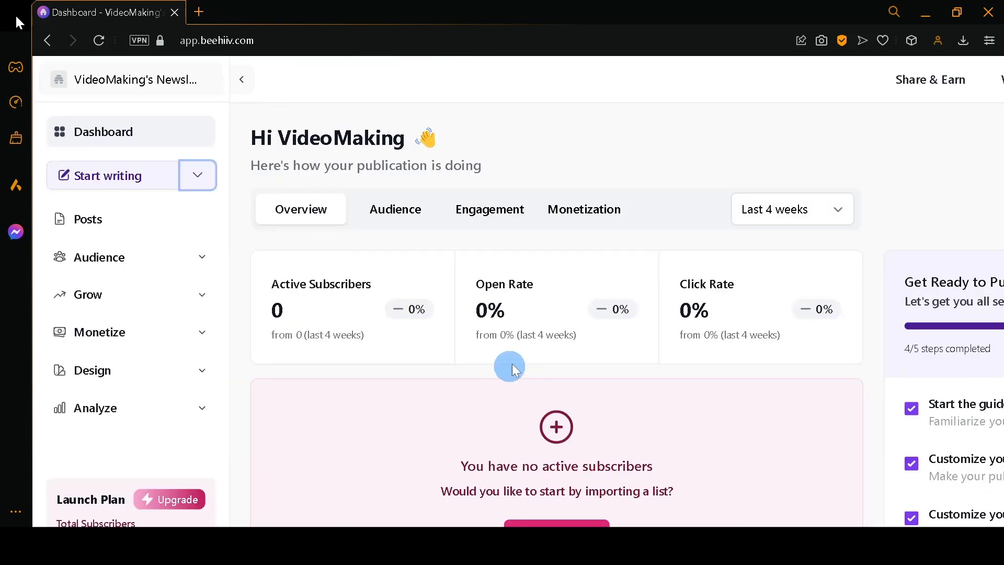
pyautogui.scroll(-2, 517, 361)
pyautogui.scroll(-2, 520, 359)
pyautogui.scroll(3, 523, 360)
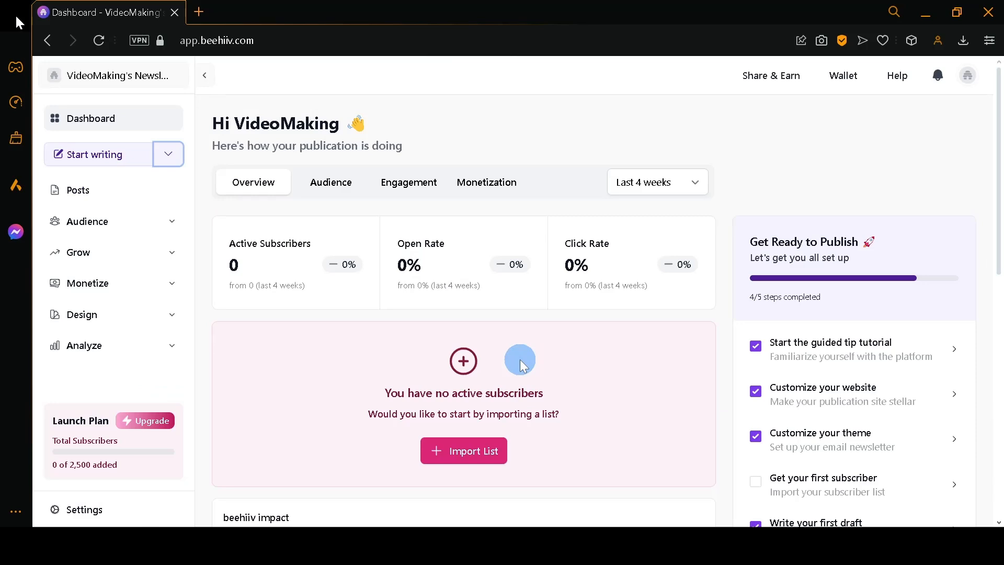
pyautogui.scroll(-3, 630, 354)
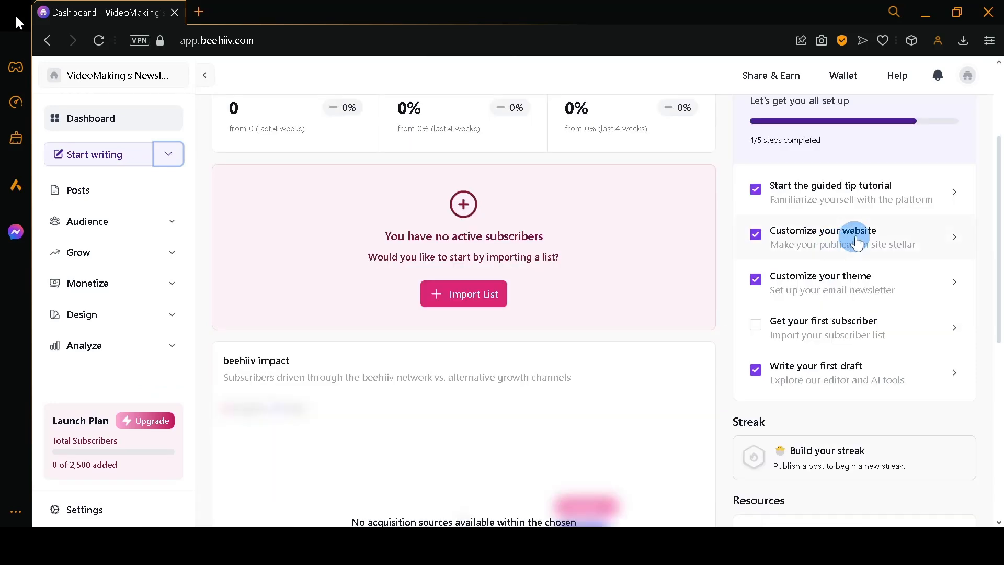
pyautogui.scroll(5, 950, 236)
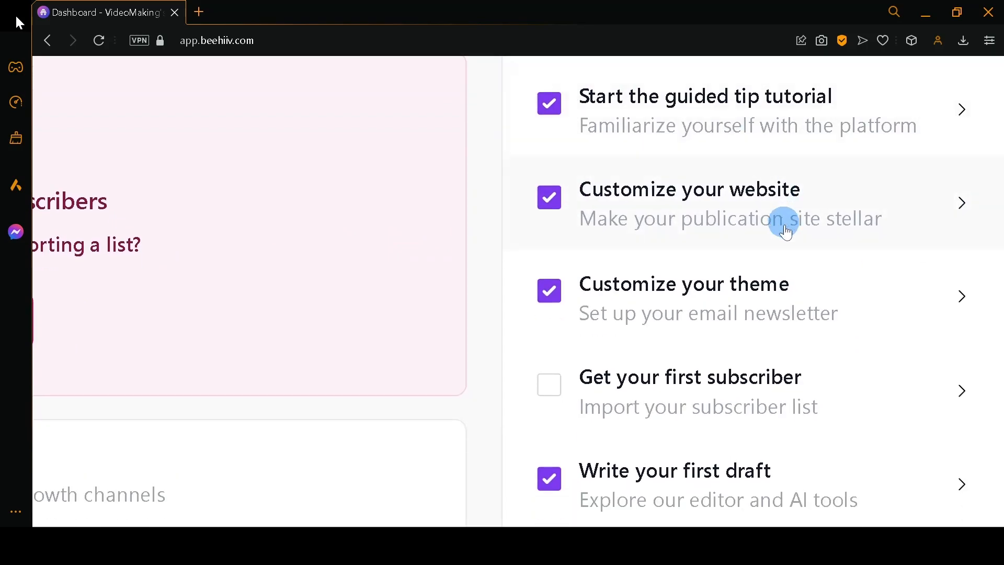
pyautogui.scroll(3, 852, 215)
pyautogui.scroll(-3, 852, 218)
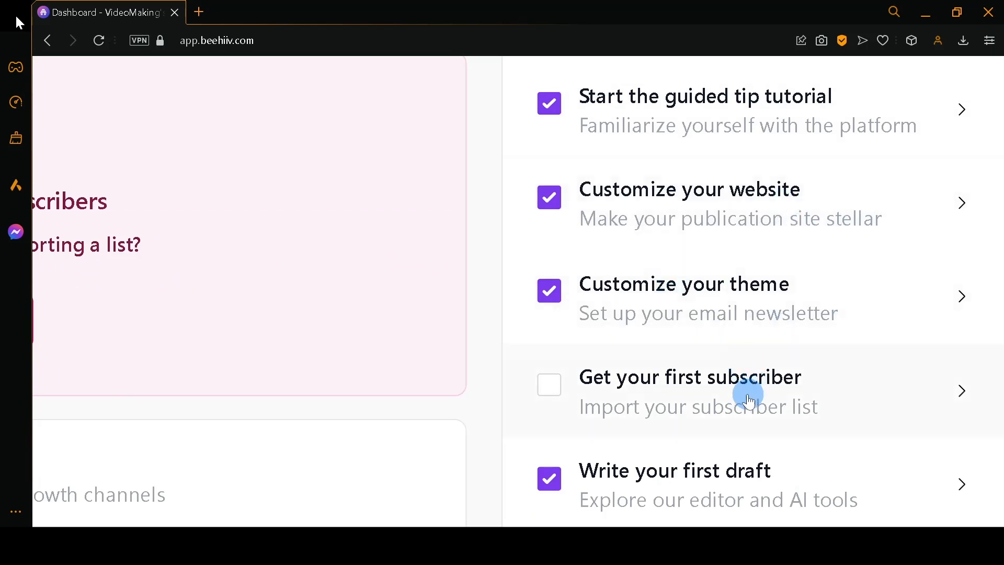
pyautogui.scroll(-1, 708, 335)
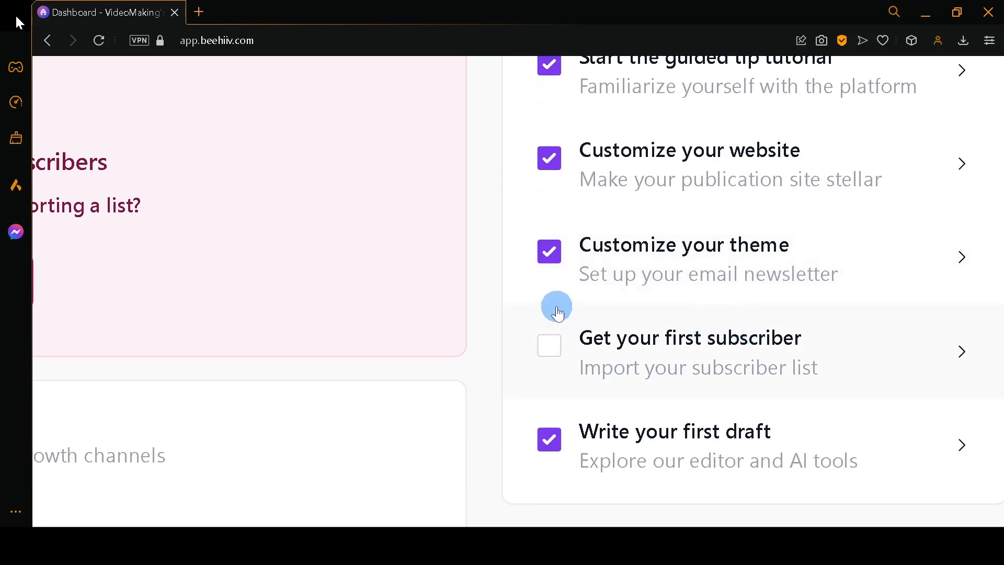
pyautogui.scroll(-5, 527, 300)
pyautogui.scroll(4, 485, 288)
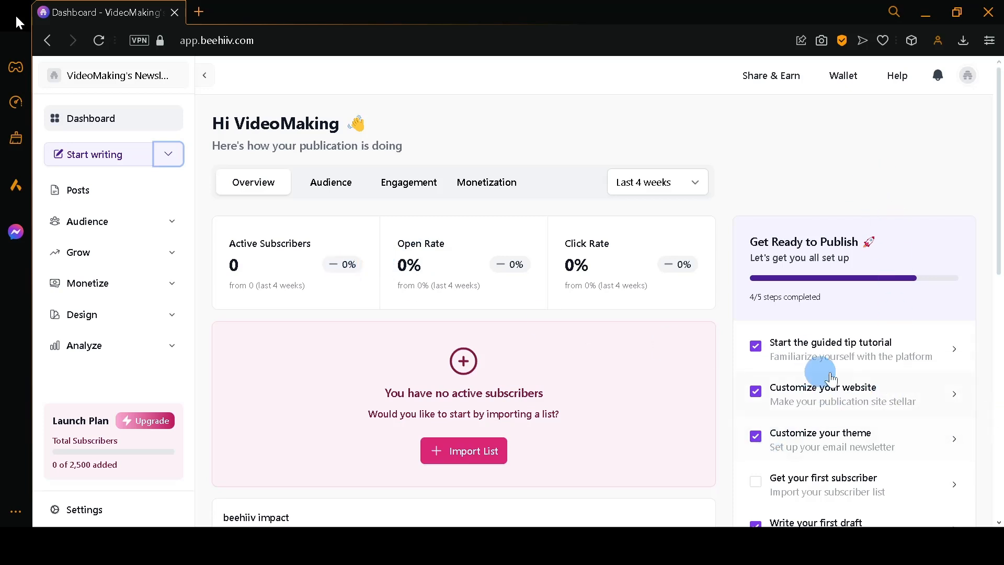
# Step: Open the Website Builder and the Newsletter Builder from the Design section, each in its own browser tab
pyautogui.click(155, 314)
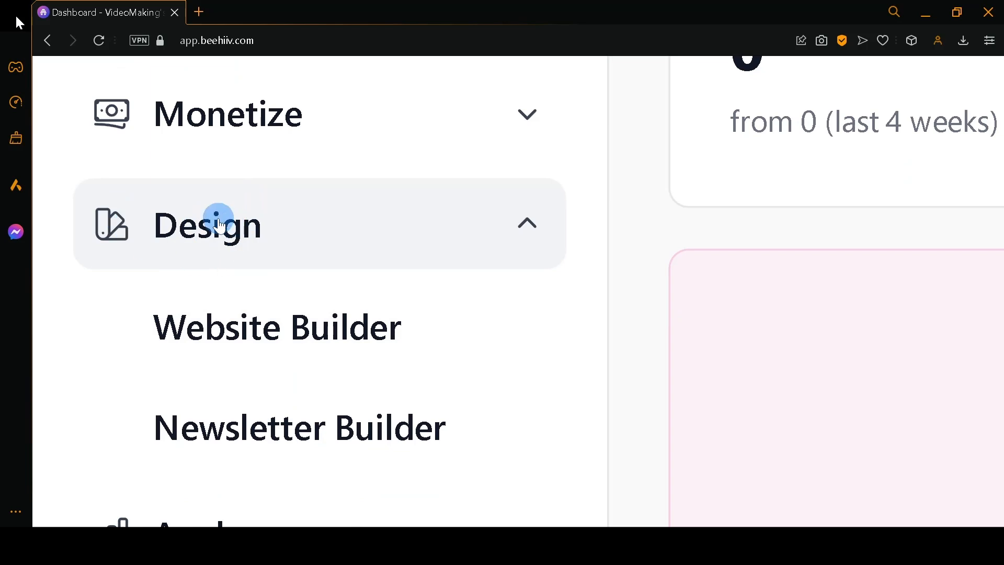
pyautogui.scroll(-1, 219, 224)
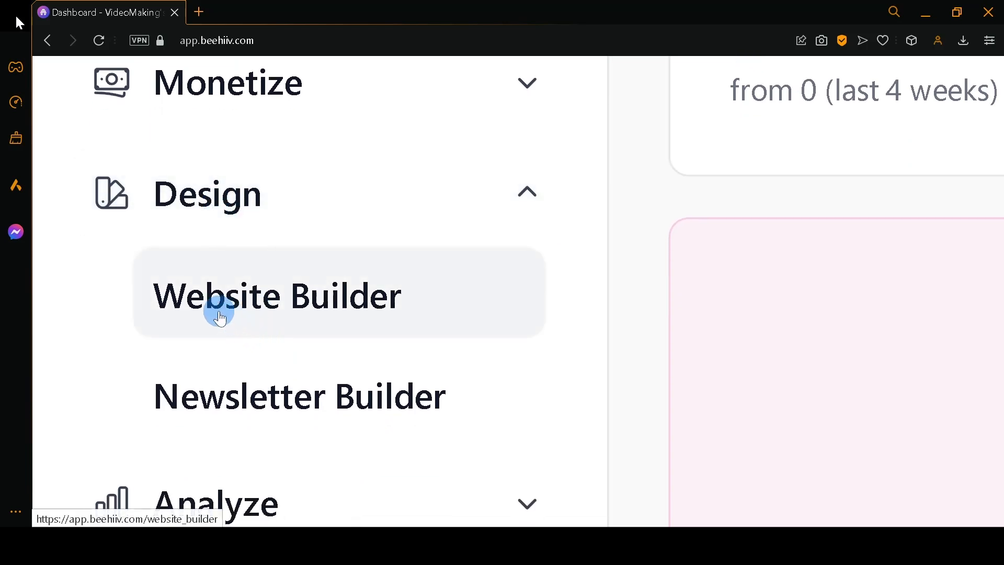
pyautogui.rightClick(318, 303)
pyautogui.click(391, 71)
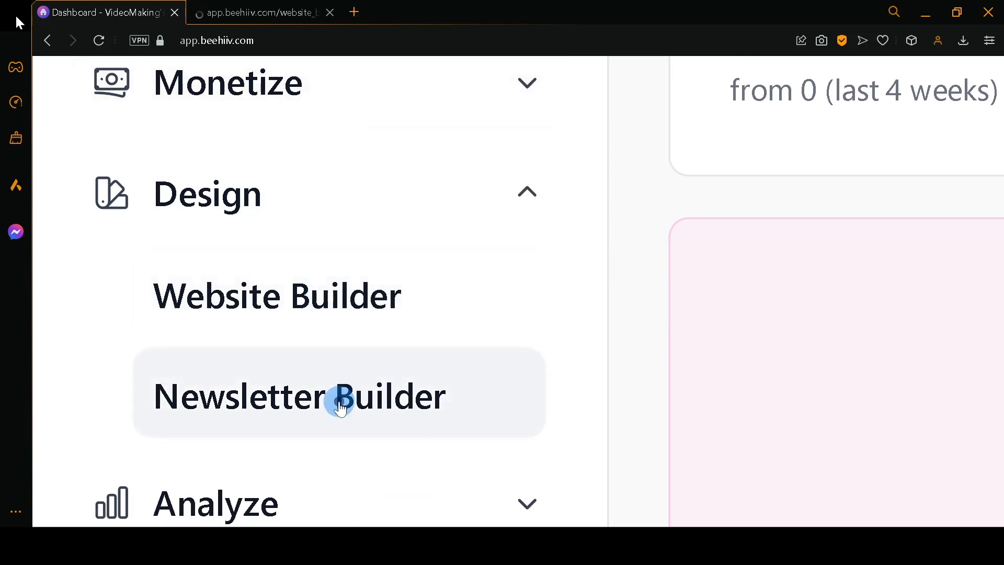
pyautogui.rightClick(341, 396)
pyautogui.click(406, 185)
pyautogui.scroll(-5, 674, 244)
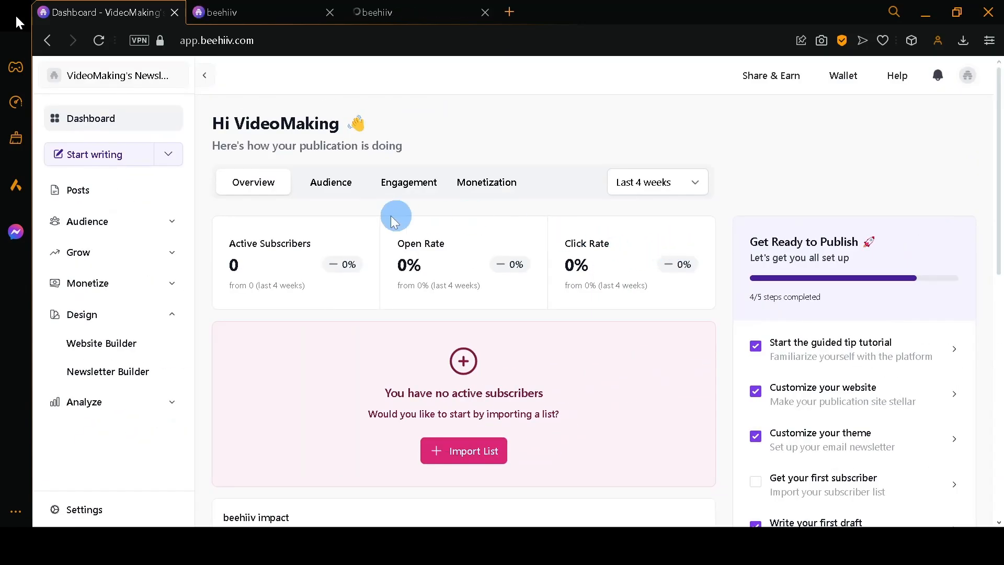
# Step: Switch to the Website Builder and look over its home page preview
pyautogui.click(271, 12)
pyautogui.click(104, 12)
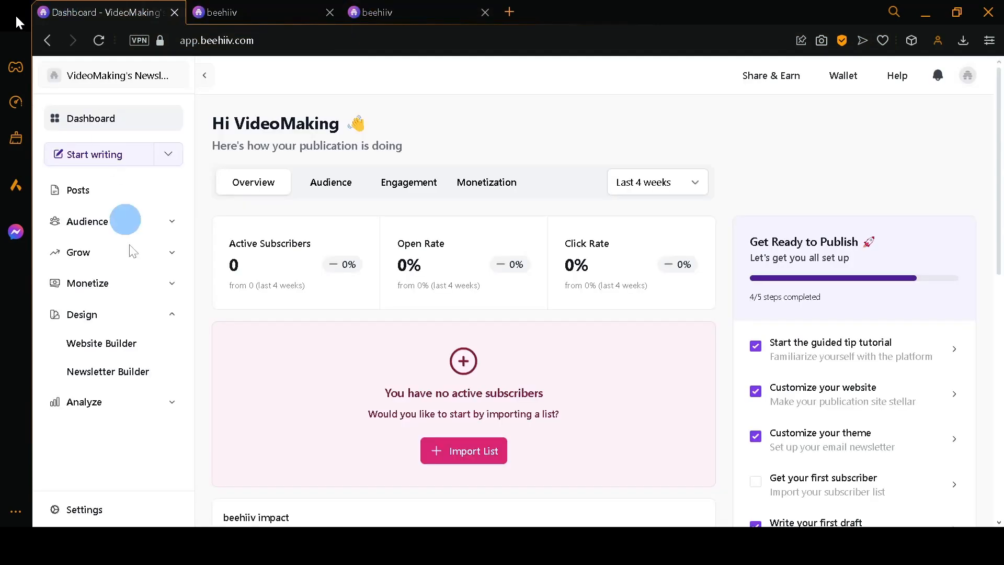
pyautogui.click(306, 11)
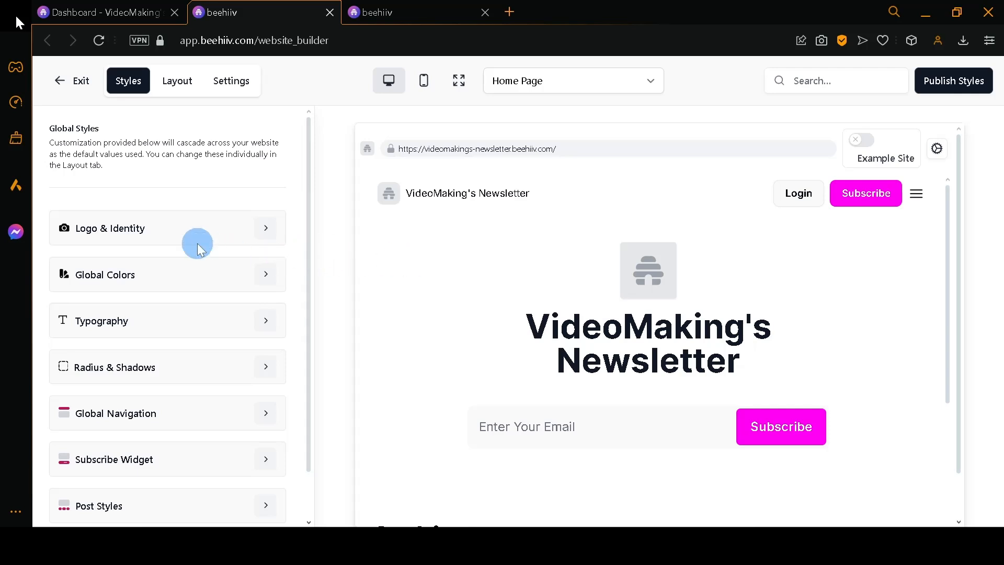
pyautogui.scroll(-5, 594, 263)
pyautogui.scroll(6, 753, 341)
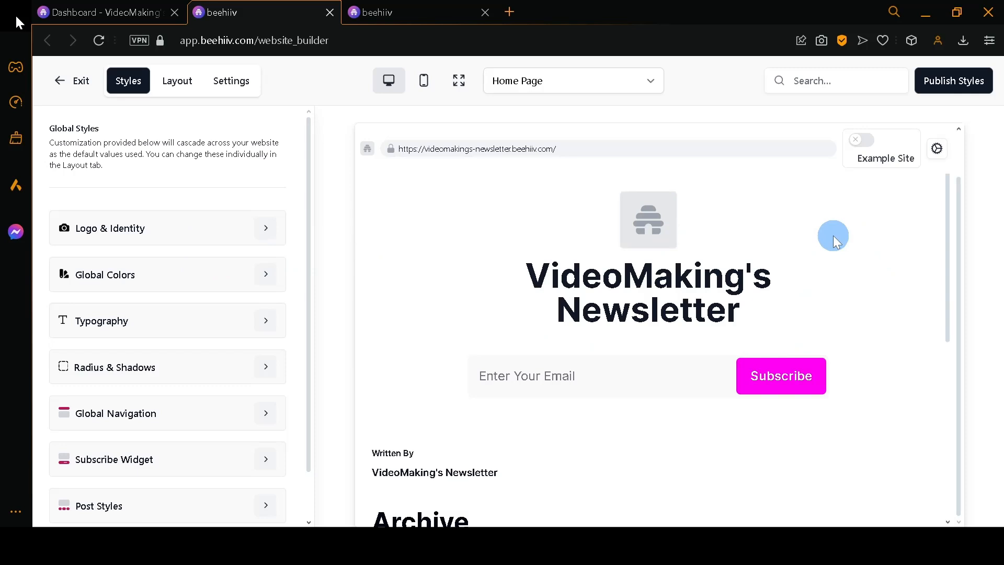
pyautogui.scroll(-5, 833, 235)
pyautogui.scroll(5, 814, 281)
# Step: Examine the Global Styles categories from Logo & Identity down to Global Footer
pyautogui.scroll(-1, 120, 268)
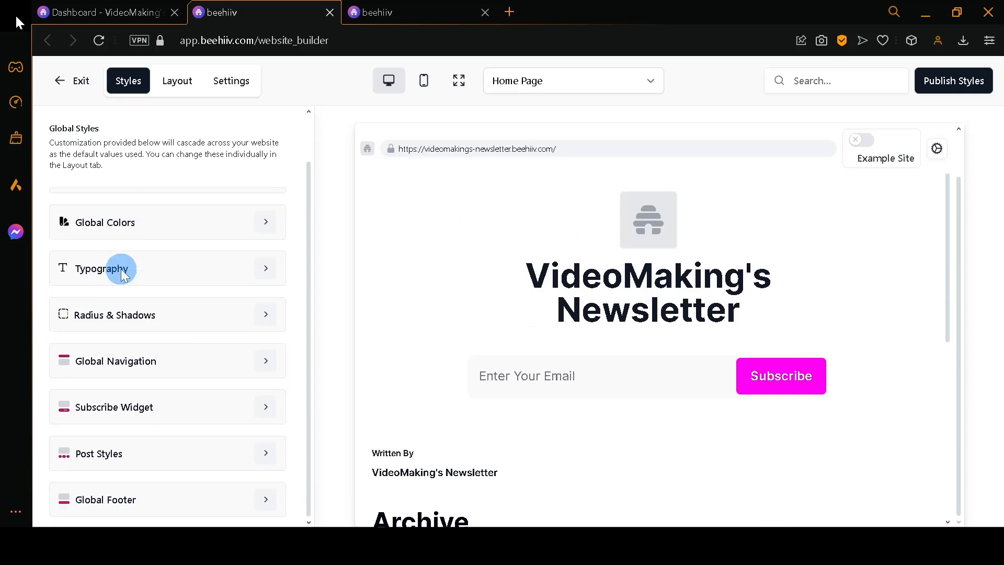
pyautogui.scroll(1, 121, 266)
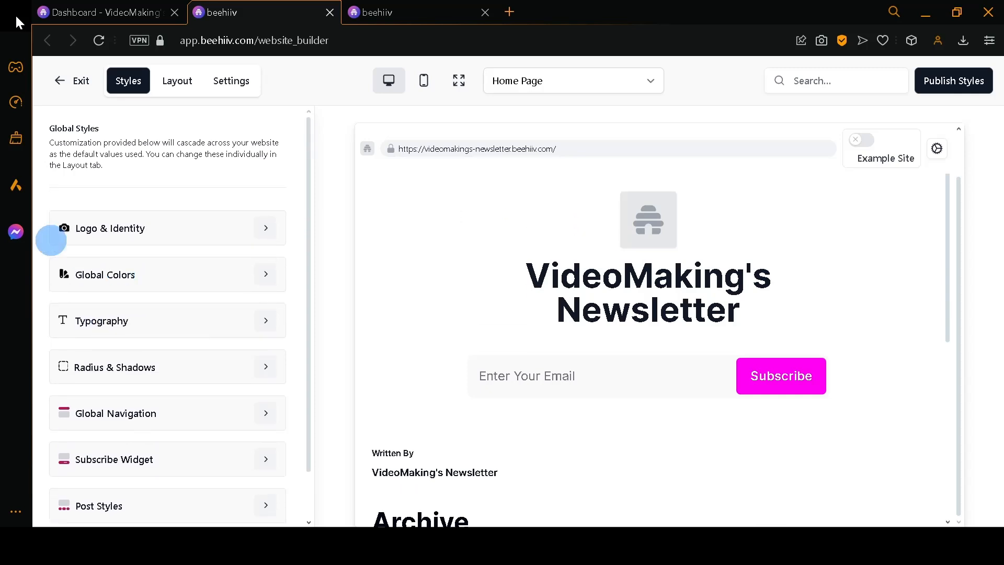
pyautogui.scroll(3, 61, 243)
pyautogui.scroll(-1, 181, 213)
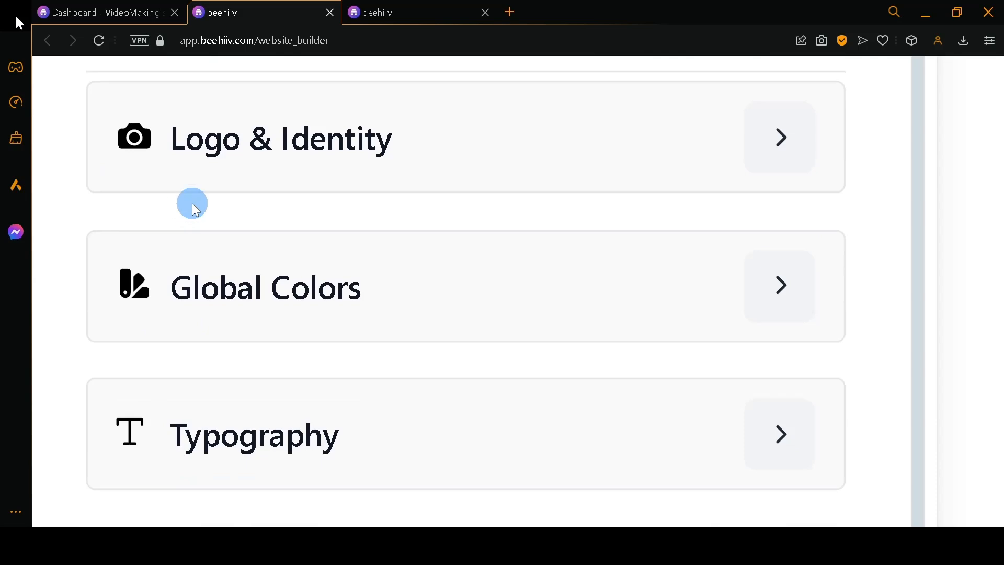
pyautogui.scroll(-4, 137, 242)
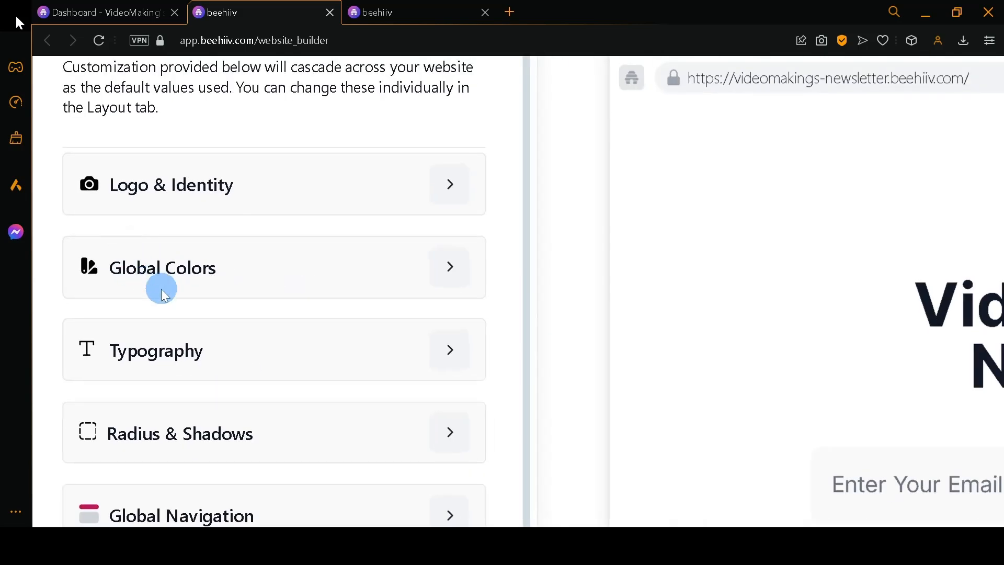
pyautogui.scroll(-1, 193, 360)
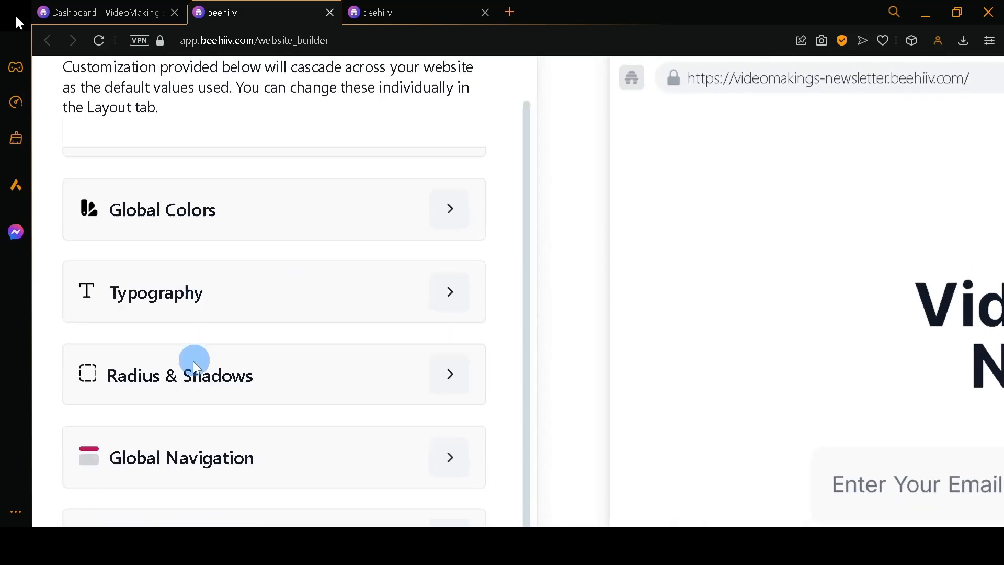
pyautogui.scroll(-4, 215, 372)
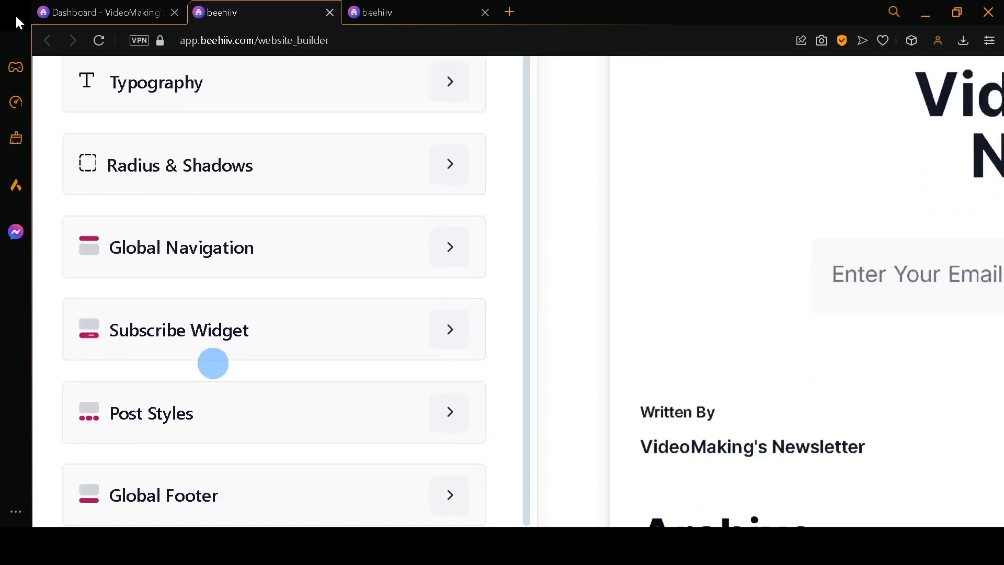
pyautogui.scroll(-1, 214, 360)
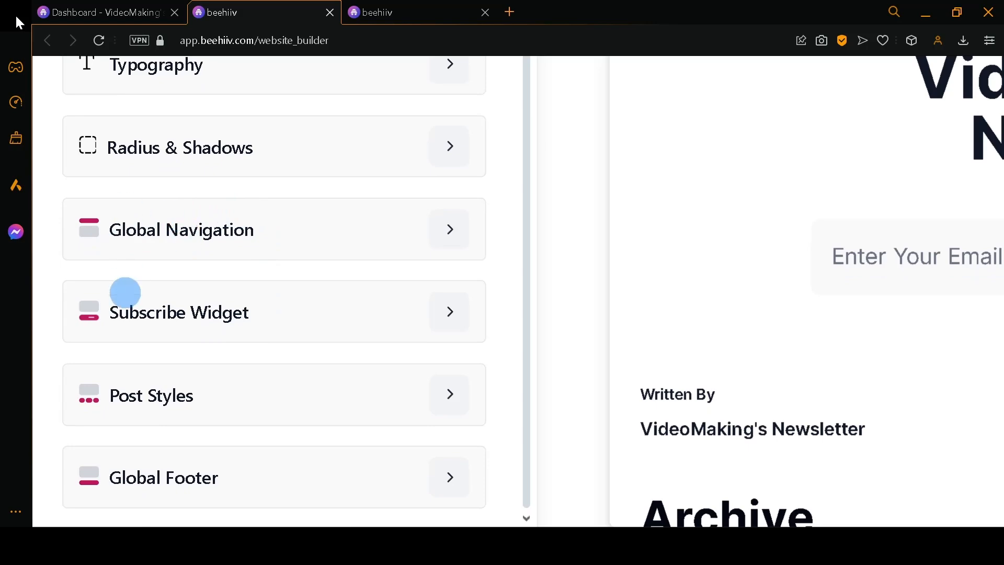
pyautogui.scroll(-5, 159, 377)
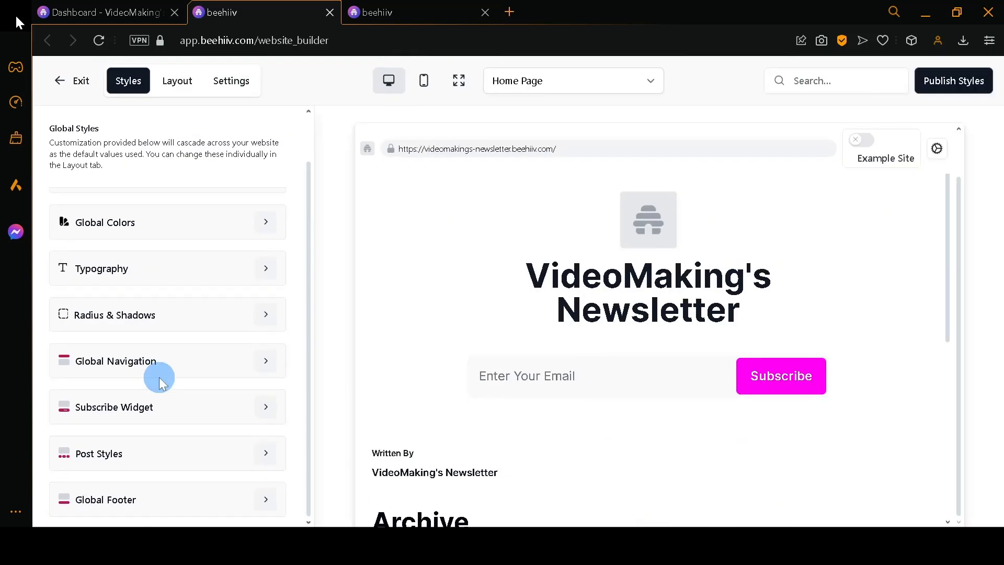
pyautogui.scroll(2, 231, 159)
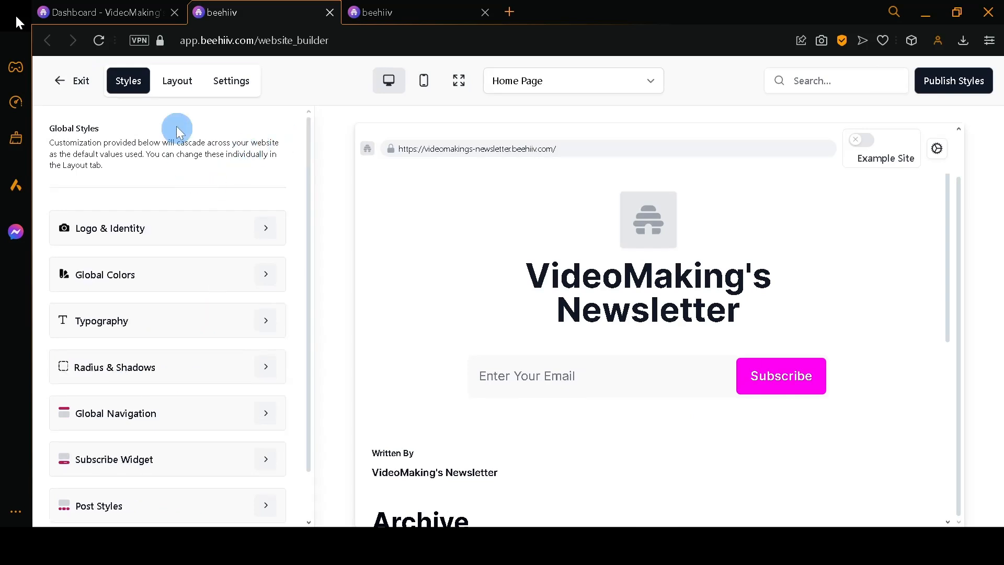
# Step: Look through the Layout sections and the website and page Settings categories, and return to the Styles options
pyautogui.click(175, 84)
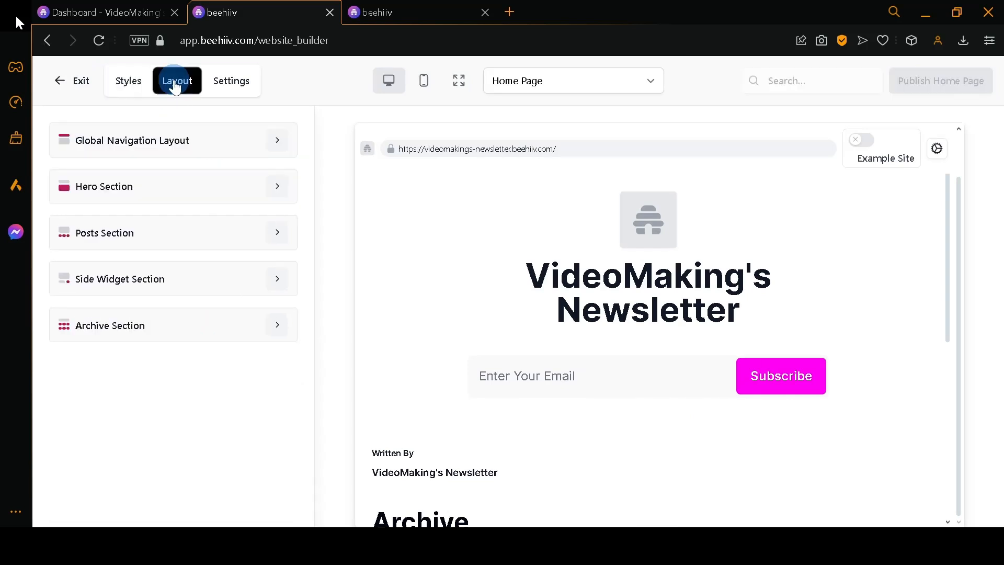
pyautogui.click(222, 87)
pyautogui.scroll(-3, 281, 254)
pyautogui.scroll(-3, 500, 250)
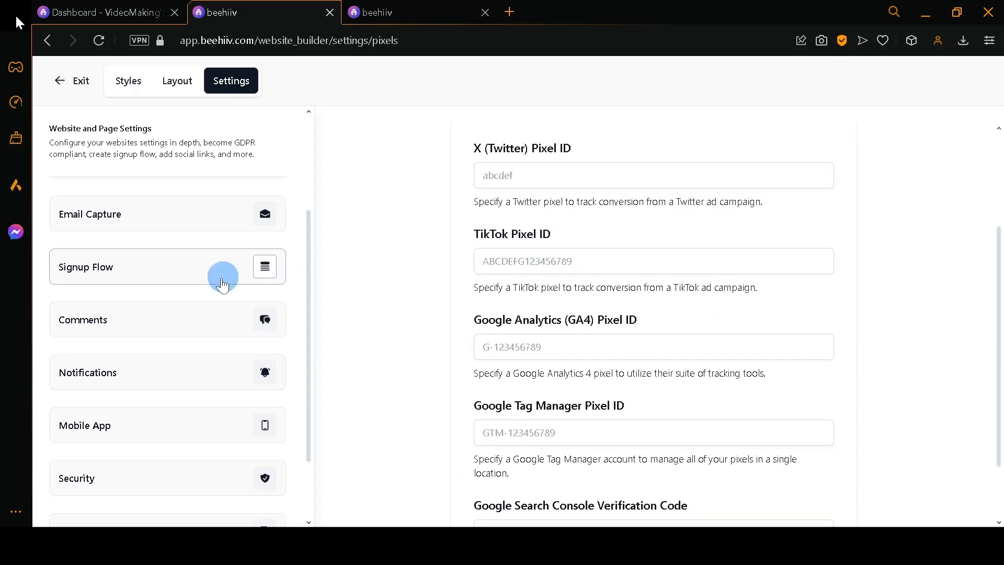
pyautogui.scroll(-2, 172, 356)
pyautogui.scroll(5, 136, 357)
pyautogui.scroll(-5, 121, 261)
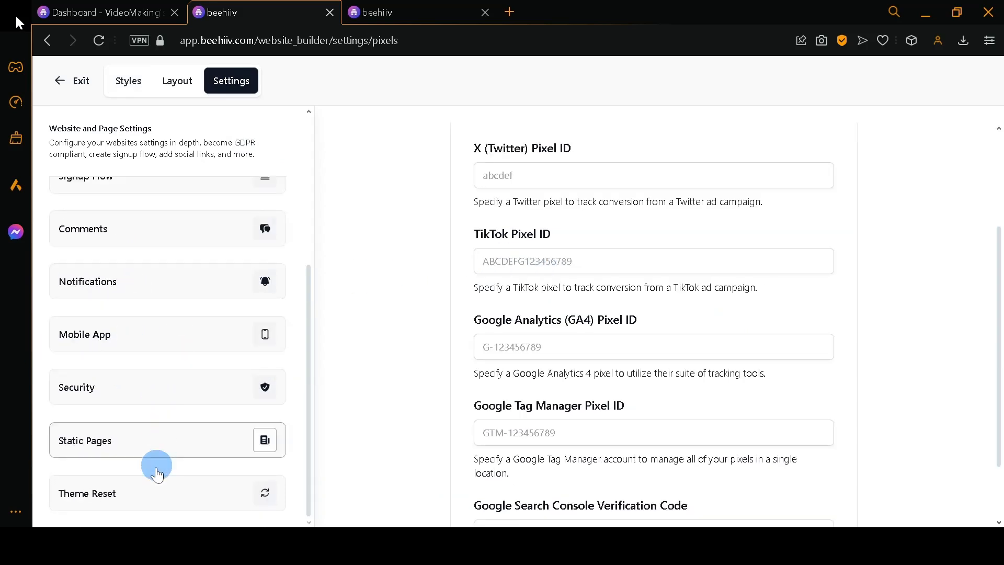
pyautogui.click(130, 86)
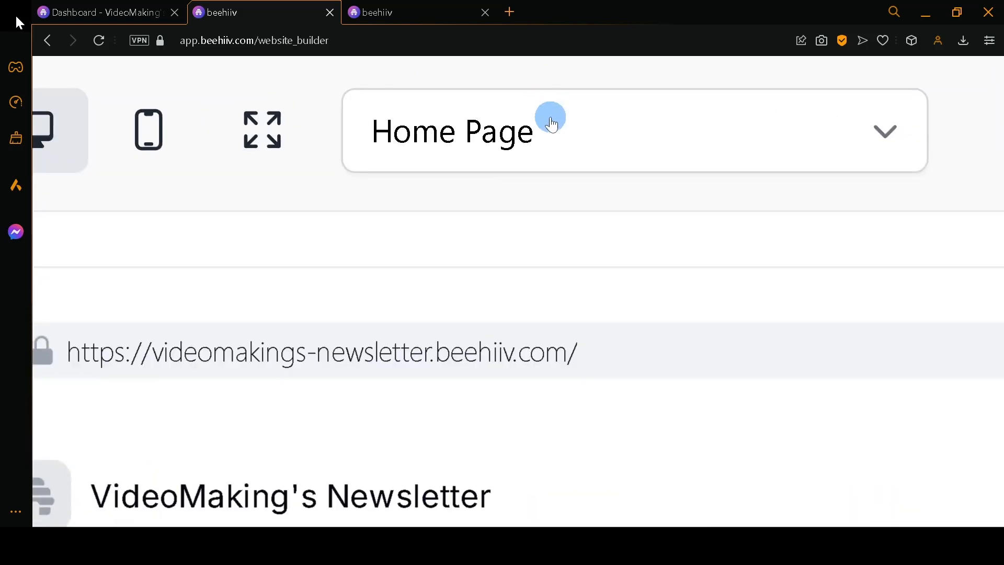
# Step: Look over the home page preview from its subscribe form down to the archive and footer
pyautogui.scroll(-7, 717, 307)
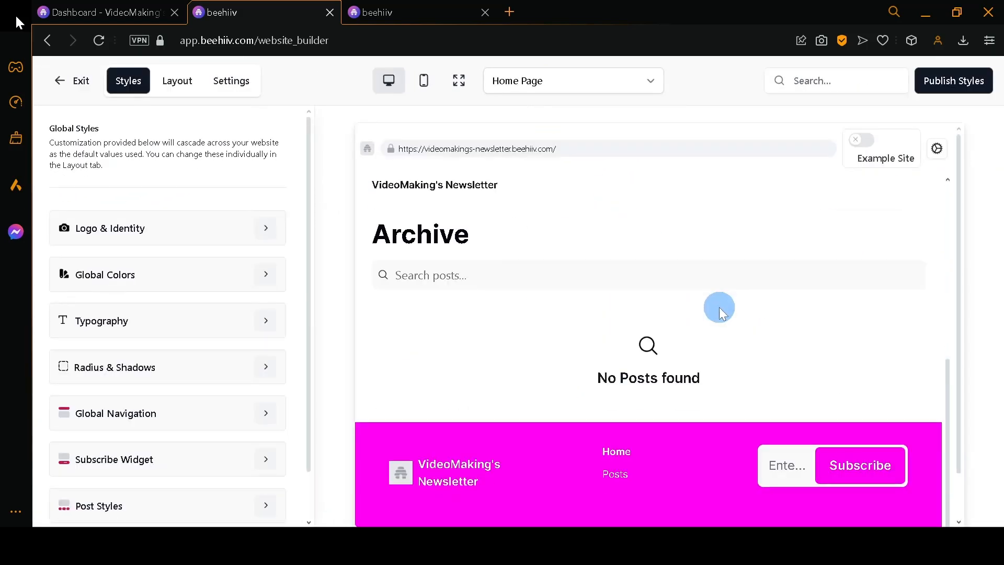
pyautogui.scroll(6, 753, 366)
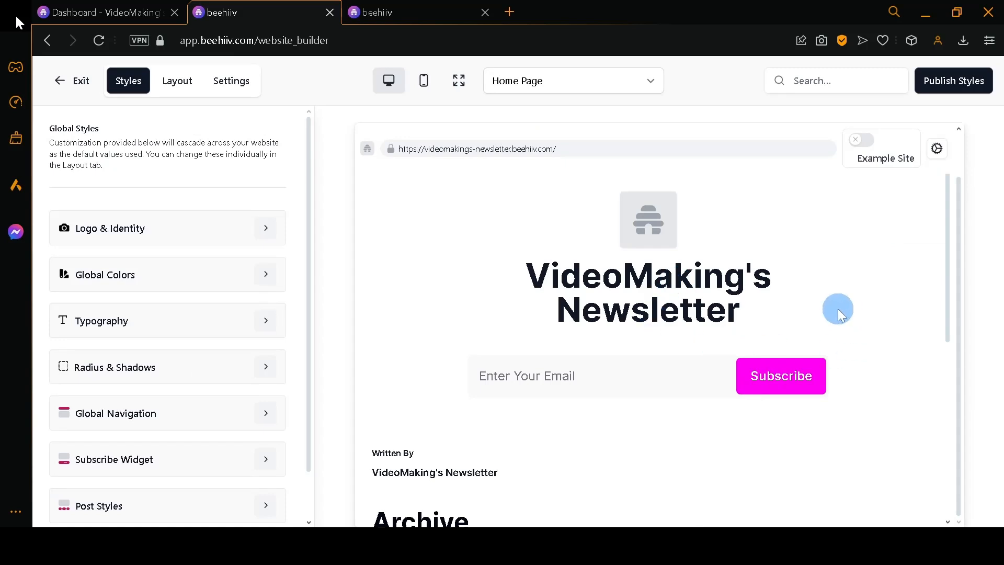
pyautogui.scroll(-5, 623, 277)
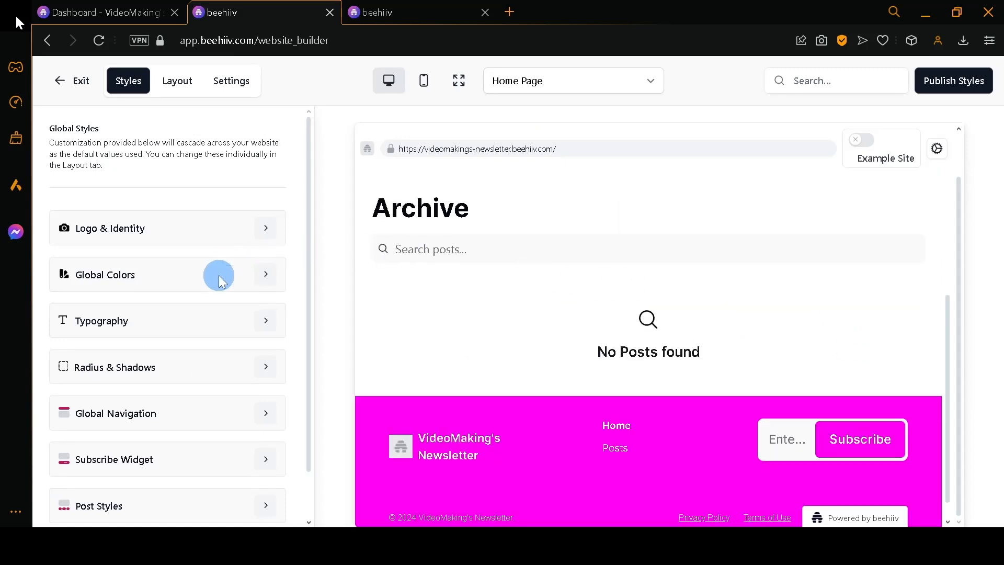
# Step: Open Global Colors and review the Core and Functional color settings
pyautogui.click(267, 278)
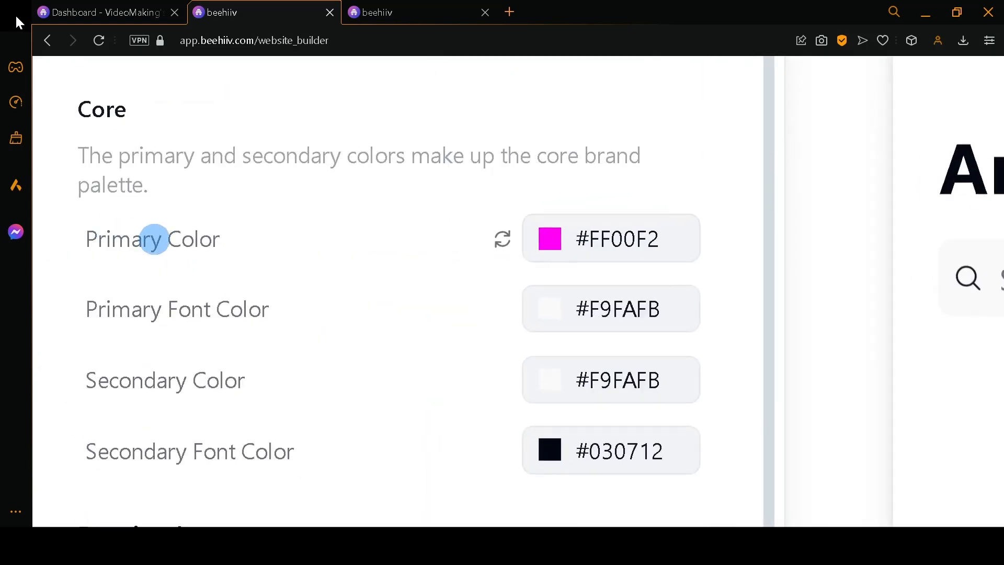
pyautogui.scroll(-3, 155, 239)
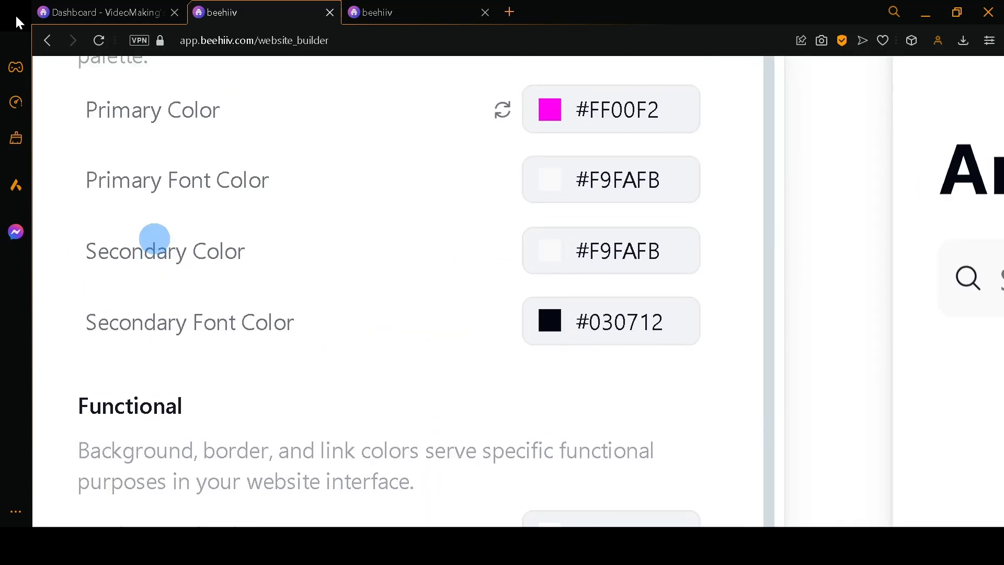
pyautogui.scroll(1, 155, 239)
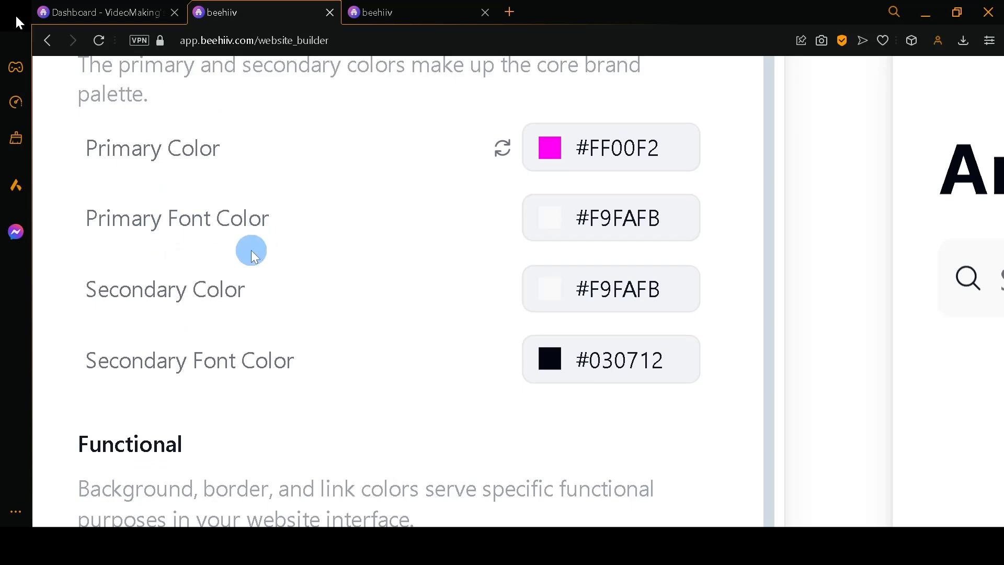
pyautogui.scroll(-10, 466, 347)
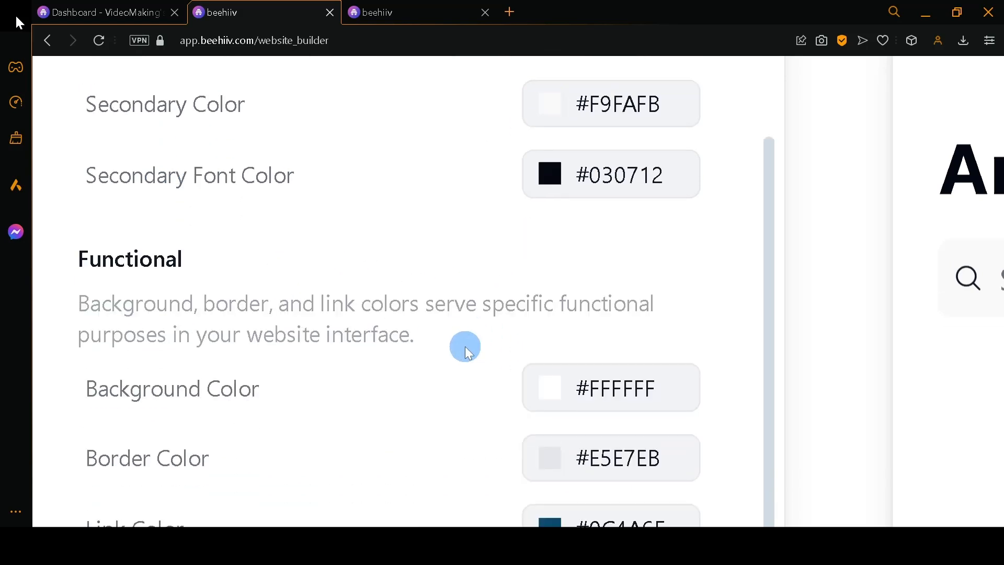
pyautogui.scroll(10, 345, 309)
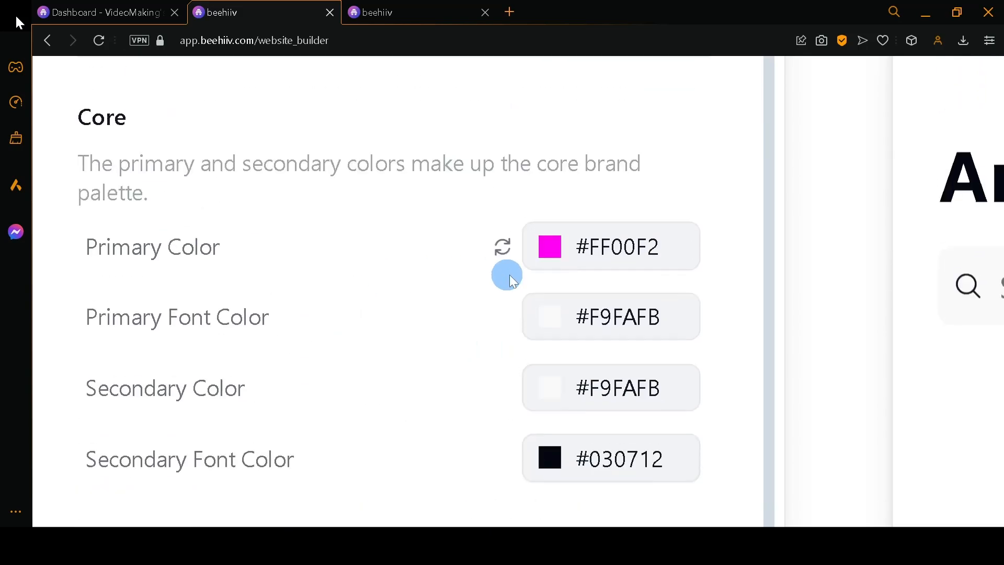
# Step: Set the website's global Primary Color to blue #000AFF
pyautogui.click(547, 259)
pyautogui.hotkey('ctrl', '-')
pyautogui.hotkey('ctrl', '-')
pyautogui.hotkey('ctrl', '-')
pyautogui.hotkey('ctrl', '-')
pyautogui.hotkey('ctrl', '-')
pyautogui.hotkey('ctrl', '-')
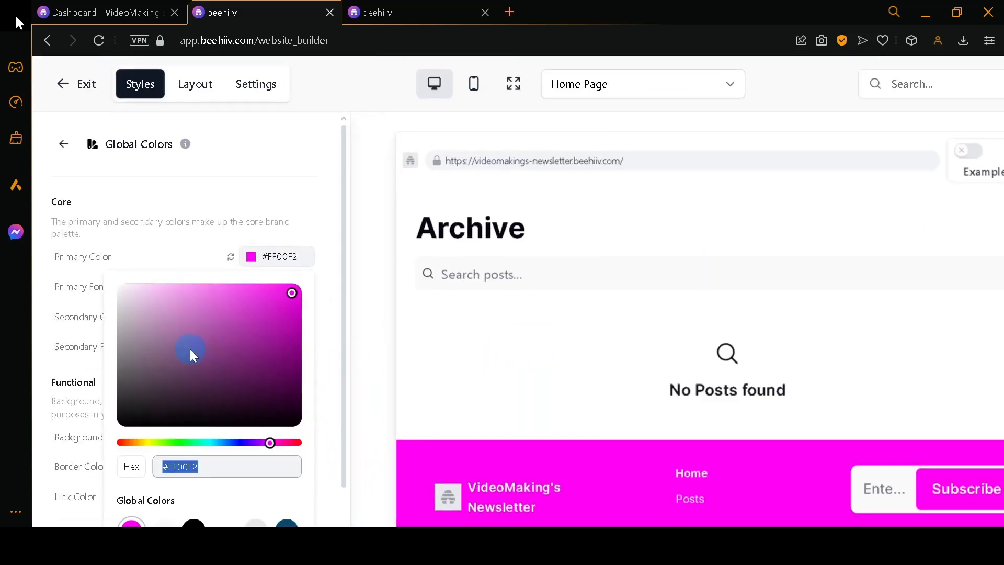
pyautogui.scroll(-2, 199, 345)
pyautogui.click(239, 329)
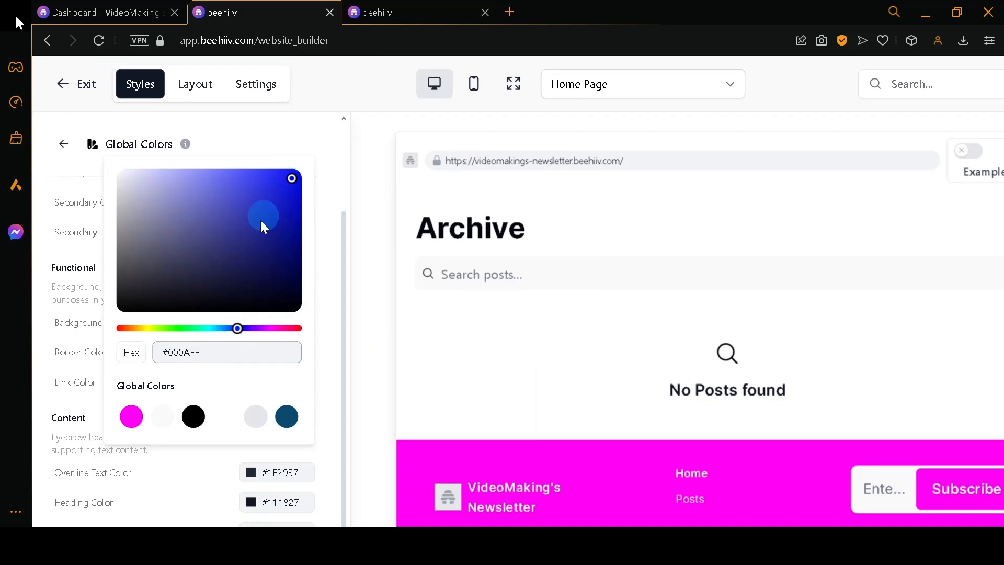
pyautogui.click(322, 330)
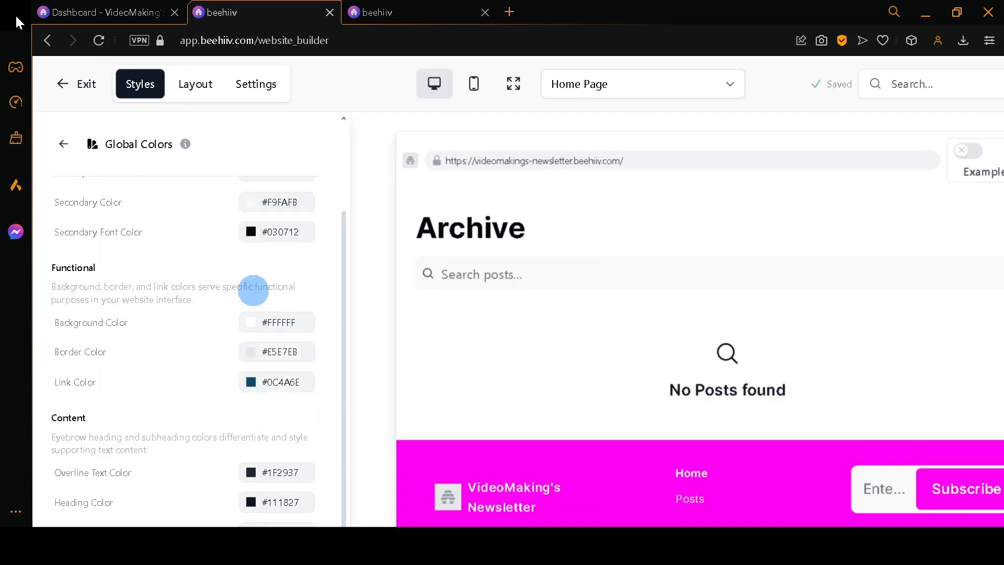
pyautogui.scroll(2, 261, 285)
pyautogui.hotkey('ctrl', '-')
pyautogui.hotkey('ctrl', '-')
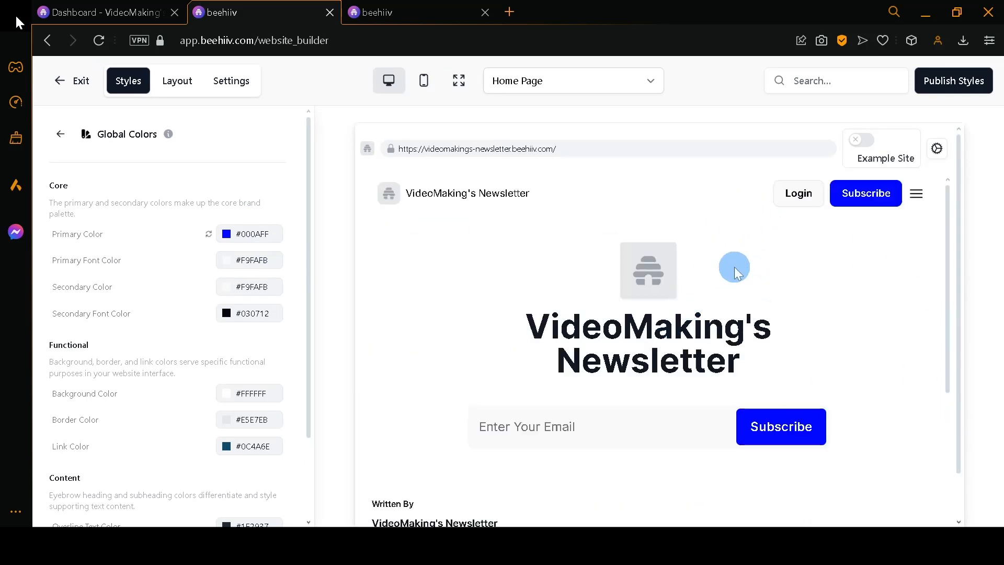
# Step: Check how the primary color is applied across the desktop home page preview, including the subscribe buttons and footer
pyautogui.scroll(-3, 628, 325)
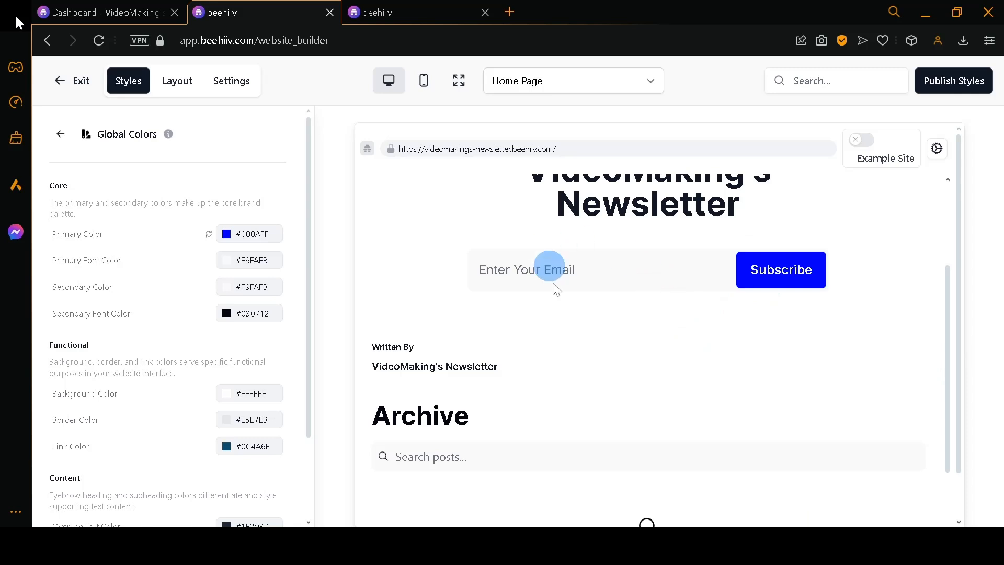
pyautogui.scroll(-4, 576, 283)
pyautogui.scroll(6, 580, 288)
pyautogui.scroll(1, 583, 289)
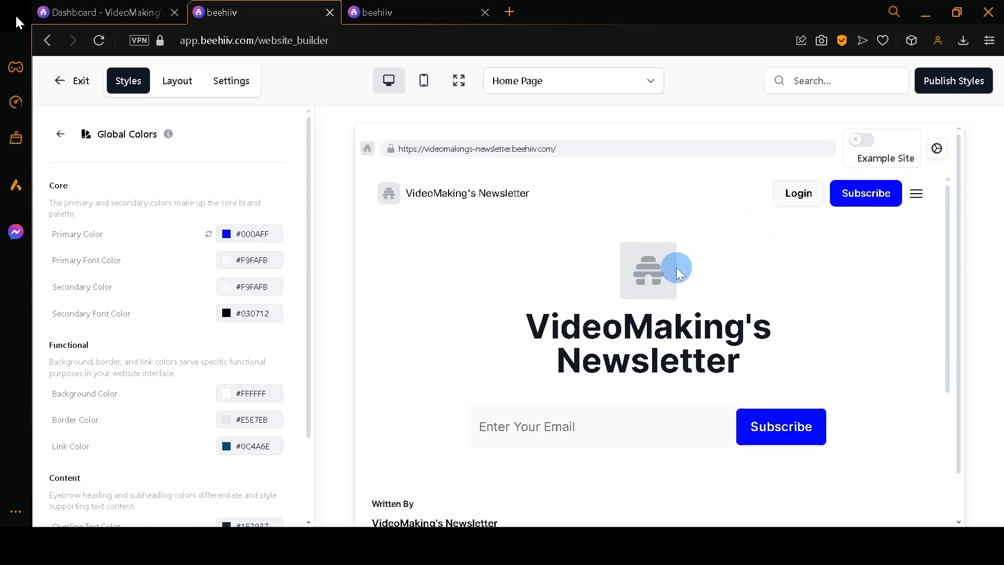
pyautogui.scroll(-5, 677, 270)
# Step: Preview the home page in the mobile layout, from the footer back up to the header
pyautogui.click(424, 80)
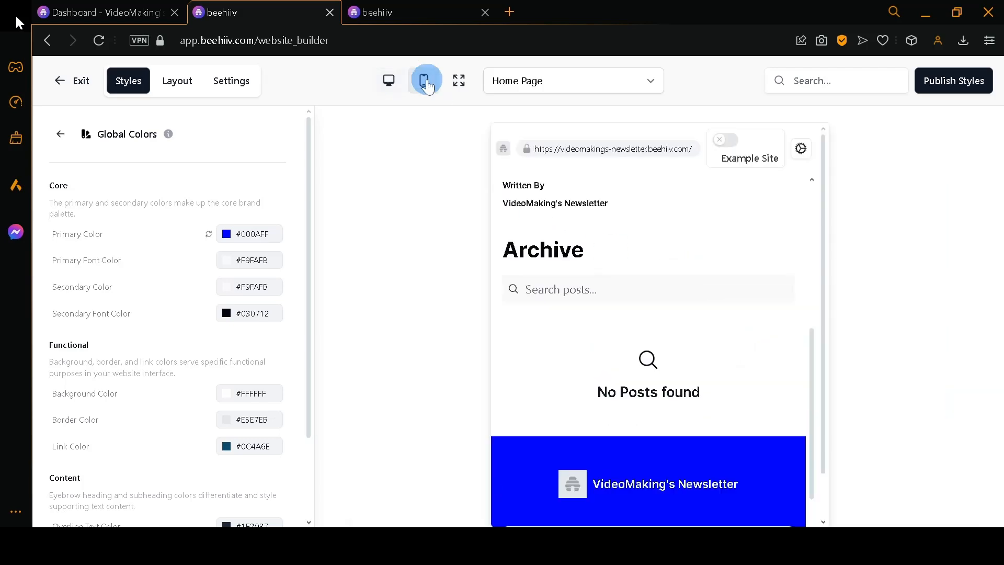
pyautogui.scroll(-3, 658, 264)
pyautogui.scroll(10, 689, 298)
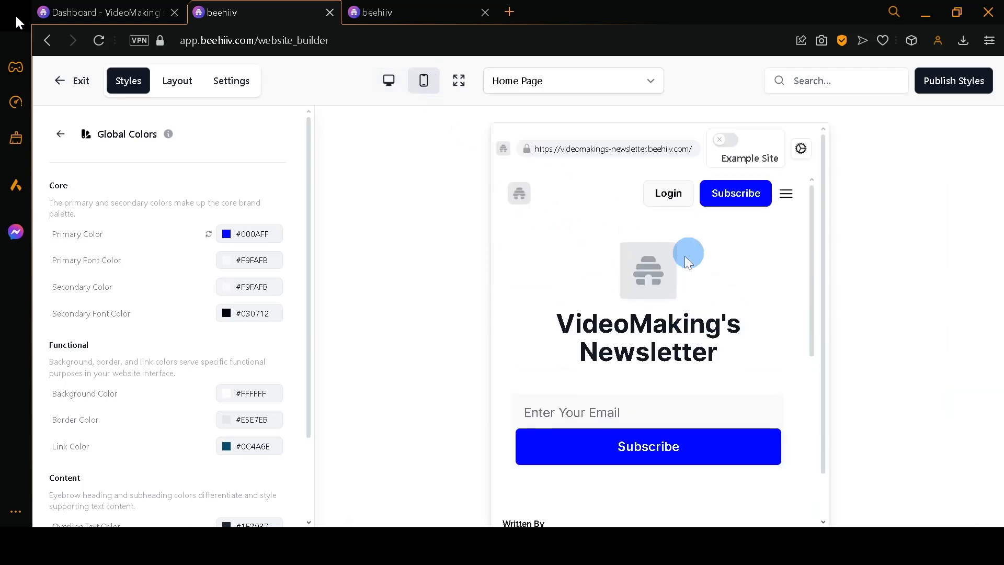
# Step: Switch the page being edited from Home Page to Signup Page
pyautogui.click(610, 78)
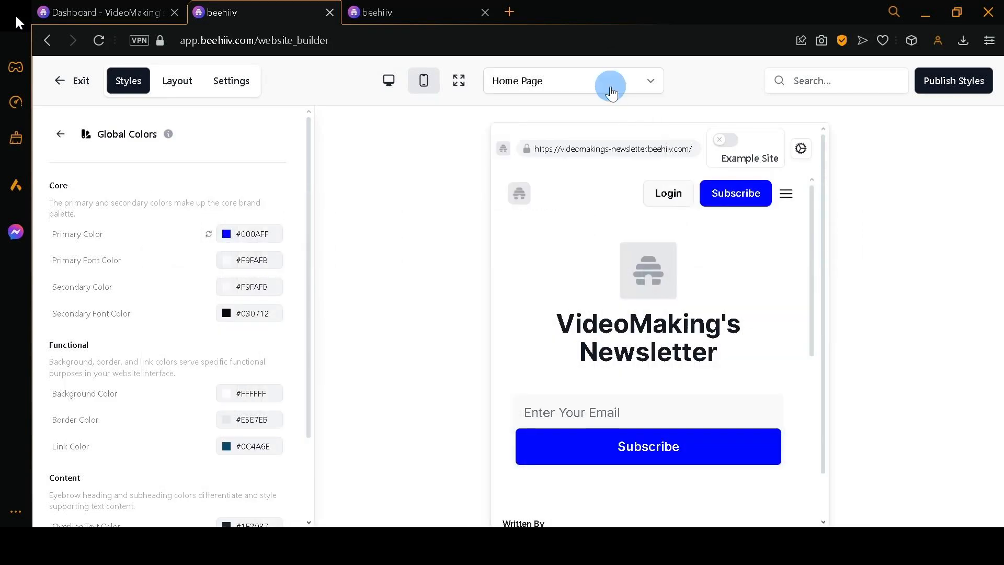
pyautogui.click(612, 80)
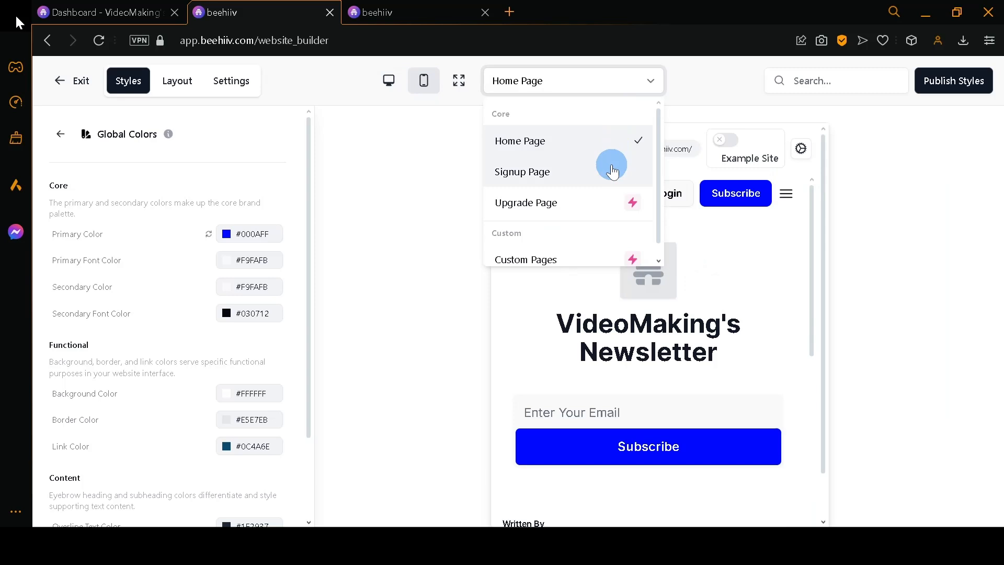
pyautogui.scroll(-1, 581, 193)
pyautogui.scroll(1, 578, 199)
pyautogui.click(582, 182)
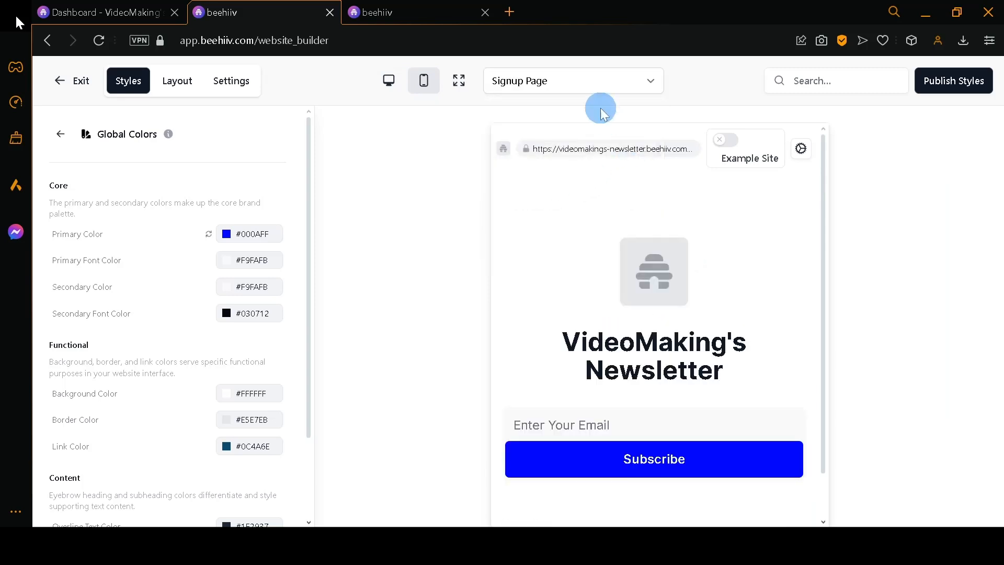
# Step: Open the Custom Pages overview and return from it to the main Website Builder
pyautogui.click(585, 81)
pyautogui.scroll(-1, 540, 256)
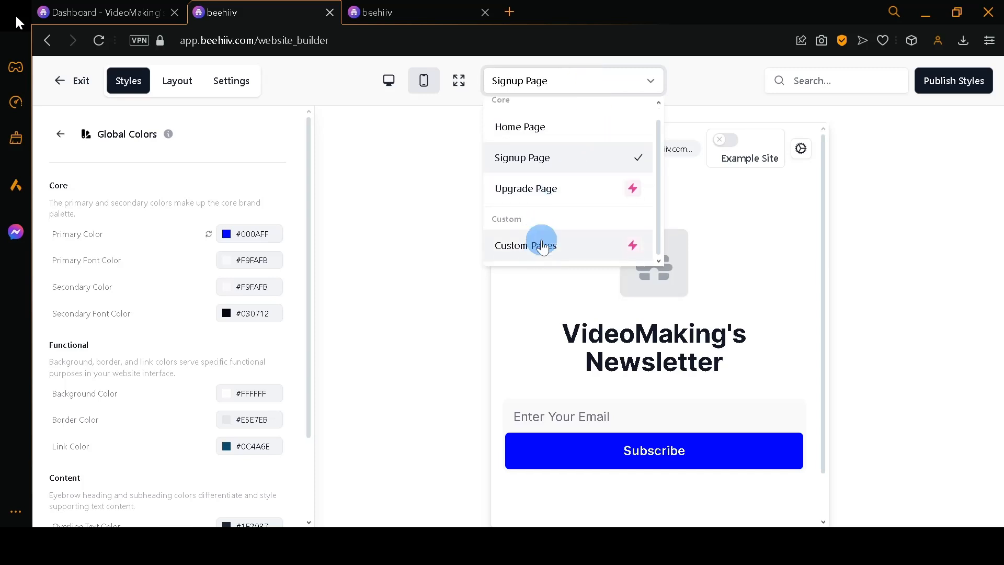
pyautogui.click(543, 245)
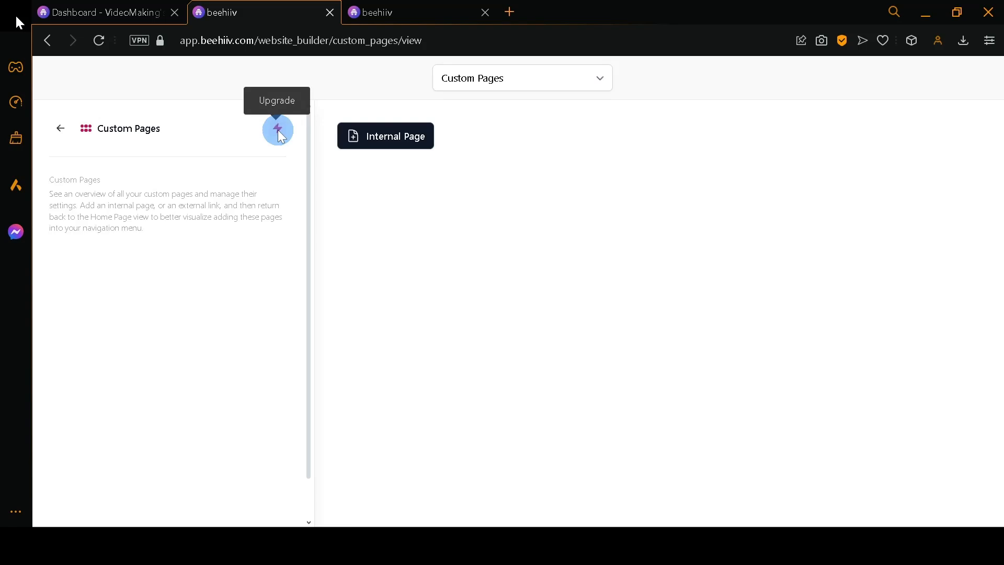
pyautogui.click(61, 129)
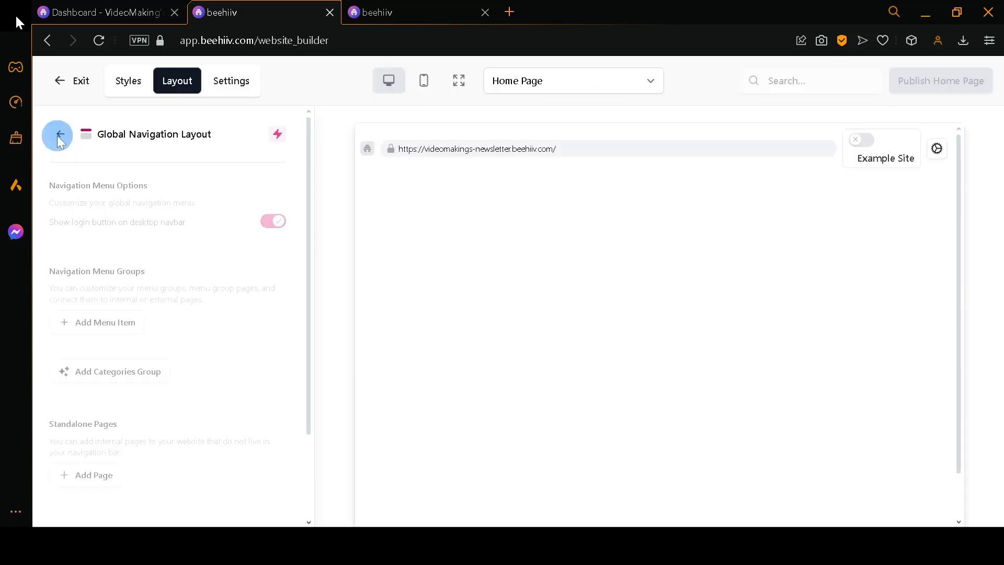
# Step: Exit the Website Builder to the dashboard, and switch to the browser tab holding the Newsletter Builder
pyautogui.click(73, 86)
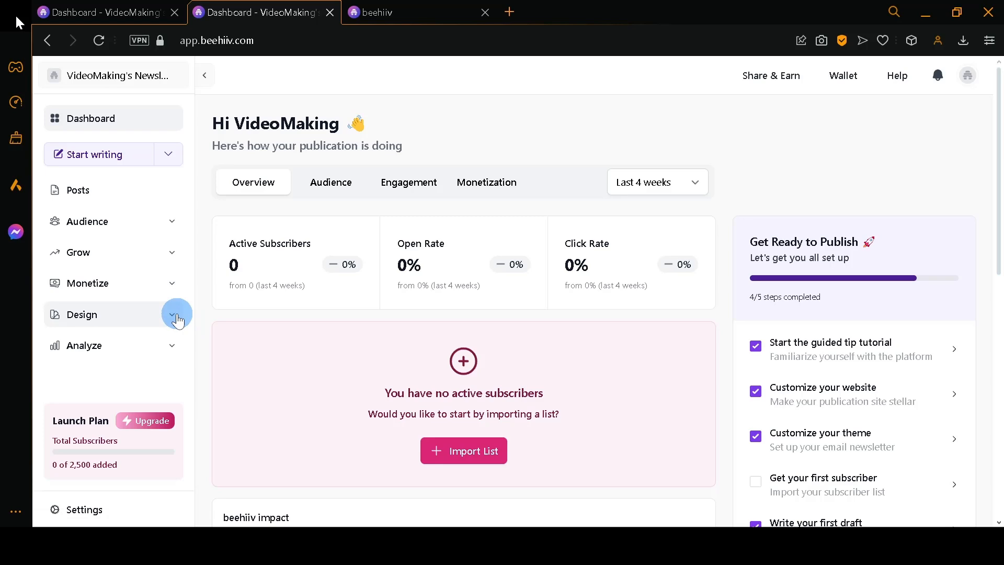
pyautogui.click(401, 7)
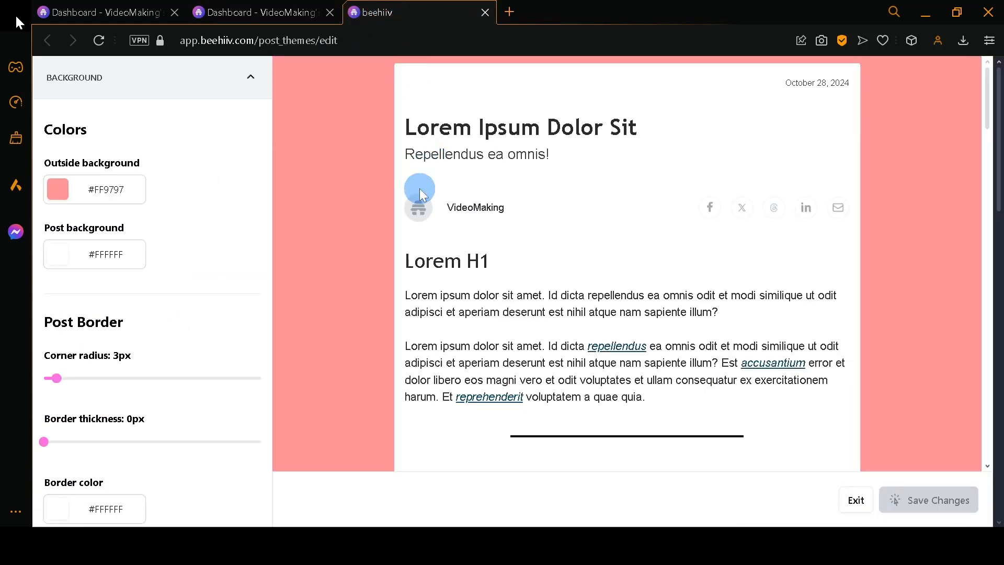
pyautogui.click(285, 15)
pyautogui.click(122, 322)
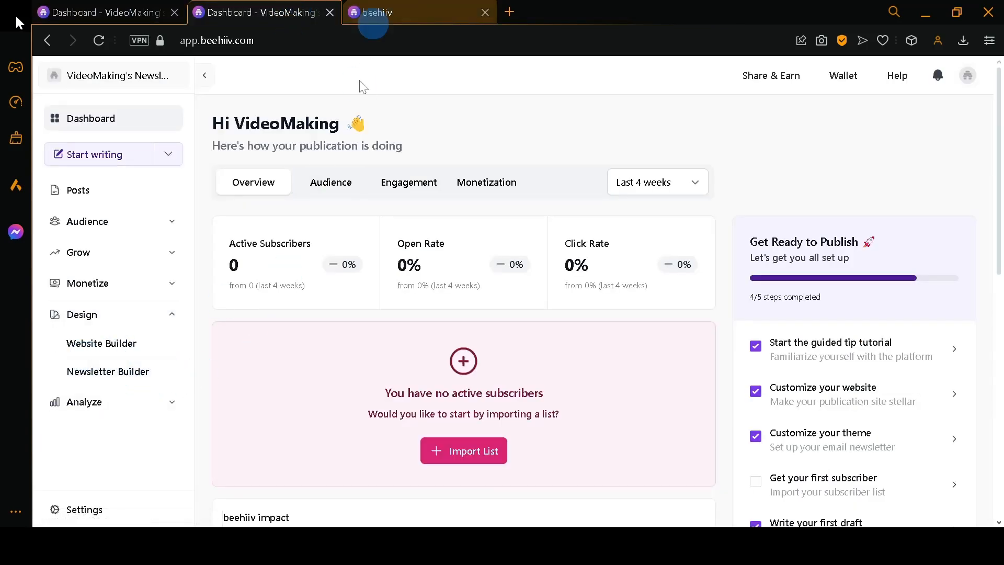
pyautogui.click(386, 9)
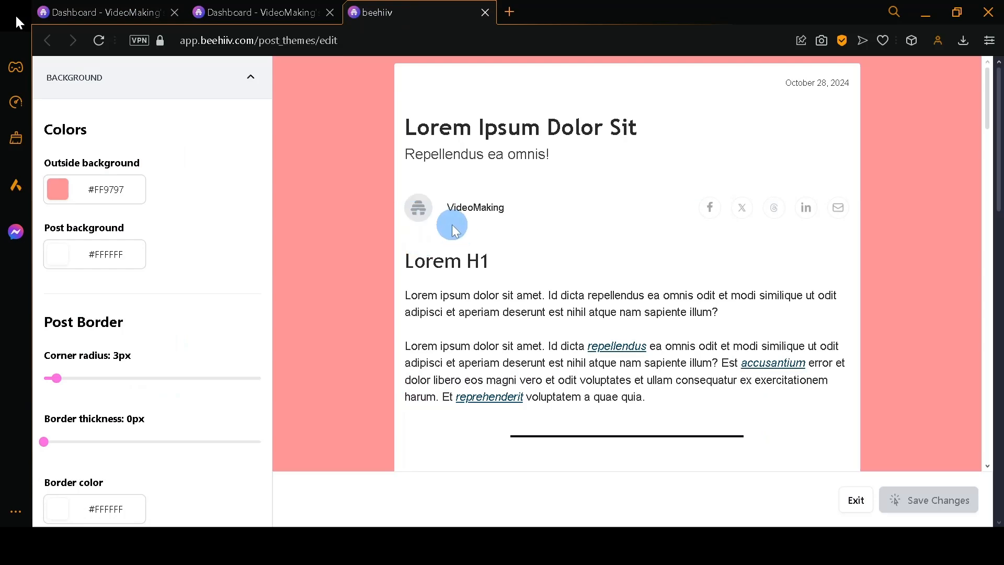
# Step: Look through the sample newsletter post from its title down to the footer and back
pyautogui.scroll(-10, 452, 225)
pyautogui.scroll(8, 434, 227)
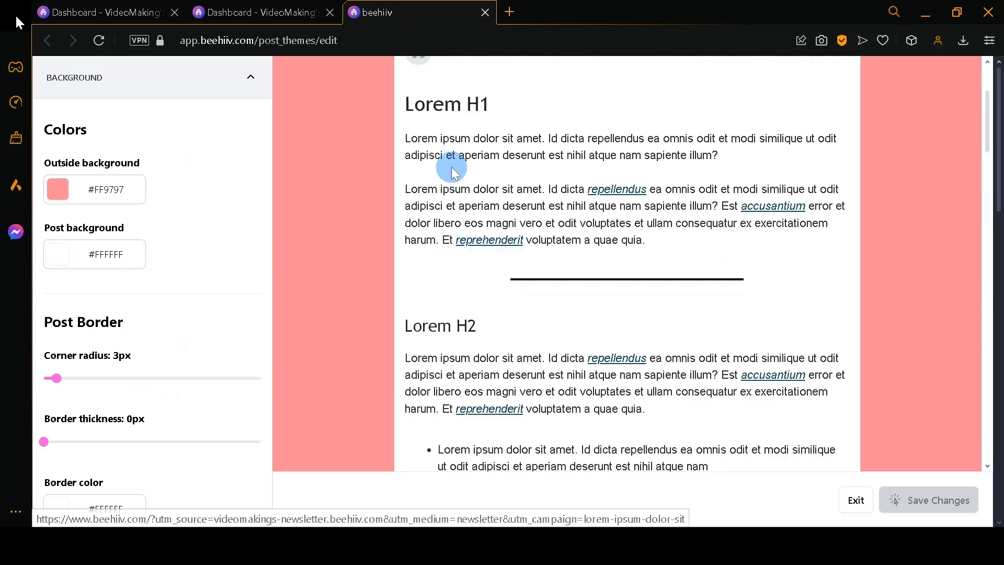
pyautogui.scroll(3, 575, 232)
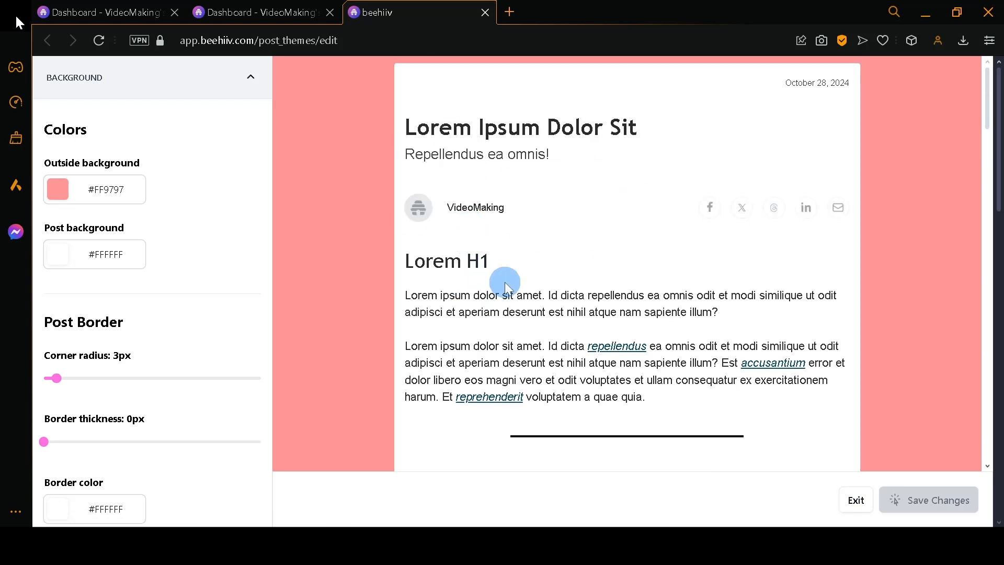
pyautogui.scroll(-15, 505, 285)
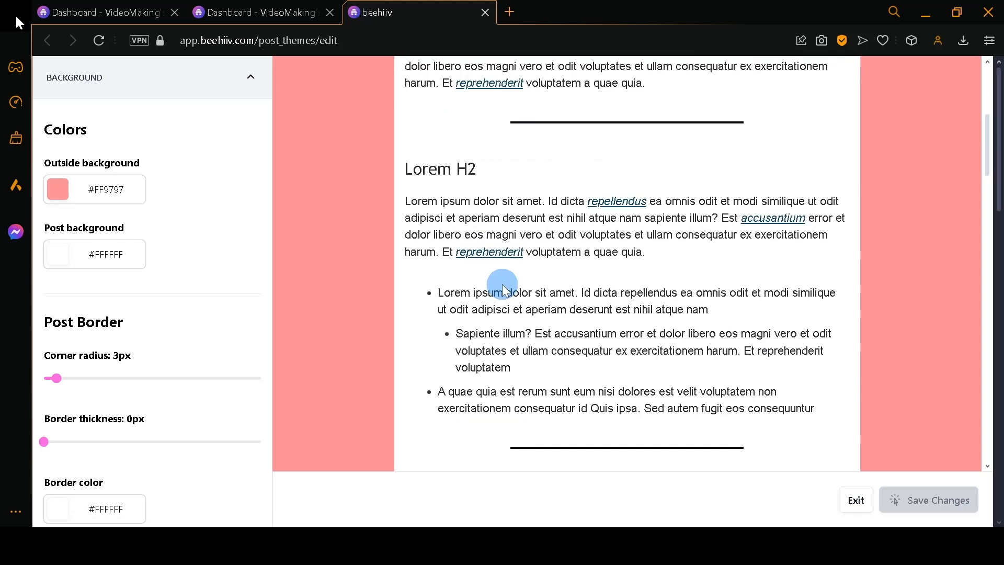
pyautogui.scroll(3, 500, 287)
pyautogui.scroll(-10, 502, 283)
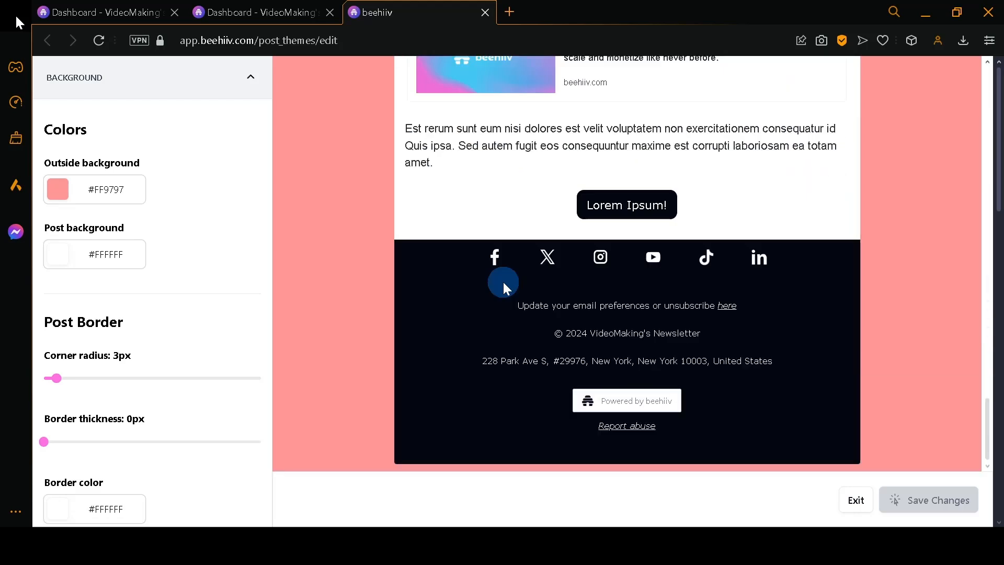
pyautogui.scroll(15, 505, 288)
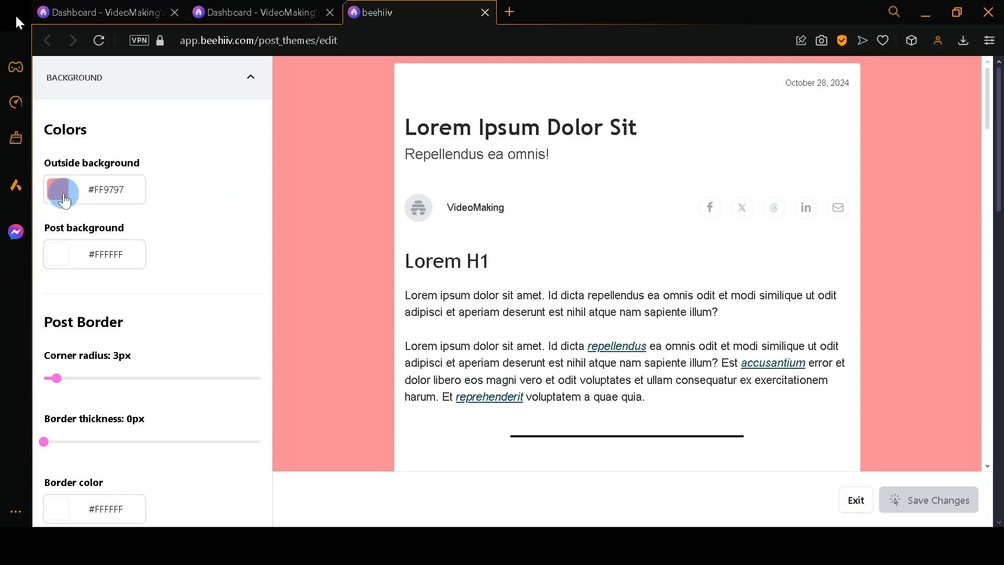
# Step: Try the blue theme color for the newsletter's Outside background, and change it to light green #7FFF5F
pyautogui.click(62, 195)
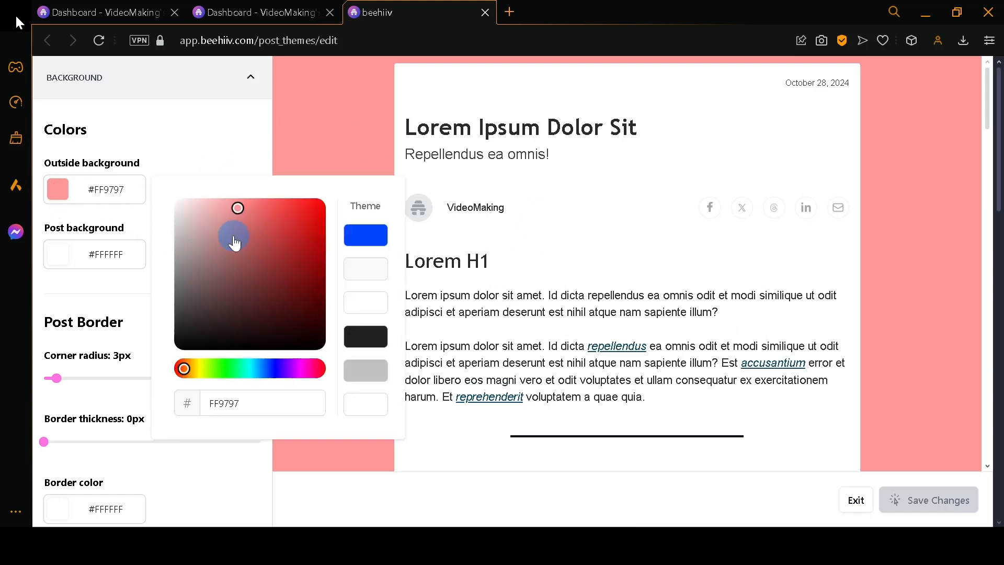
pyautogui.click(366, 243)
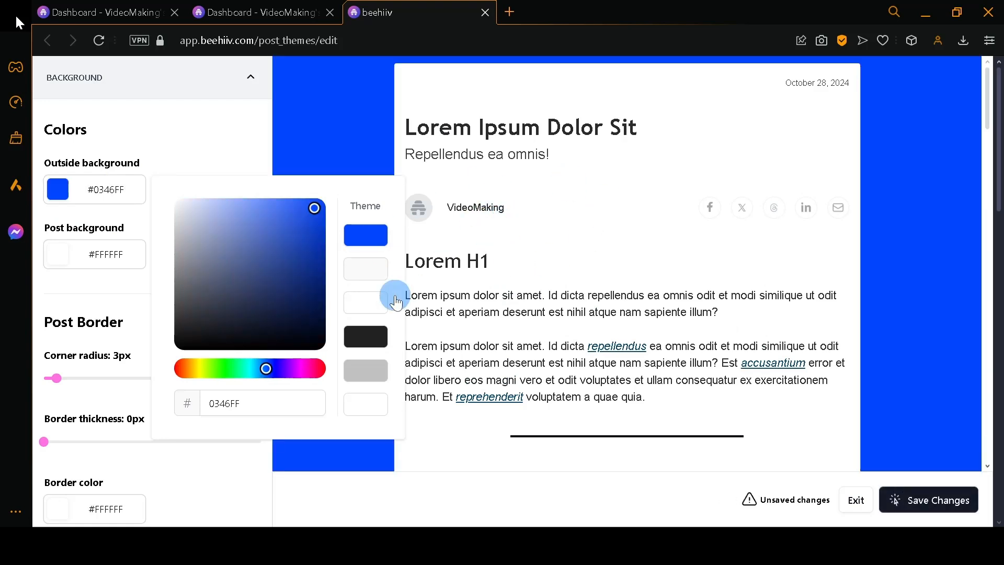
pyautogui.click(224, 368)
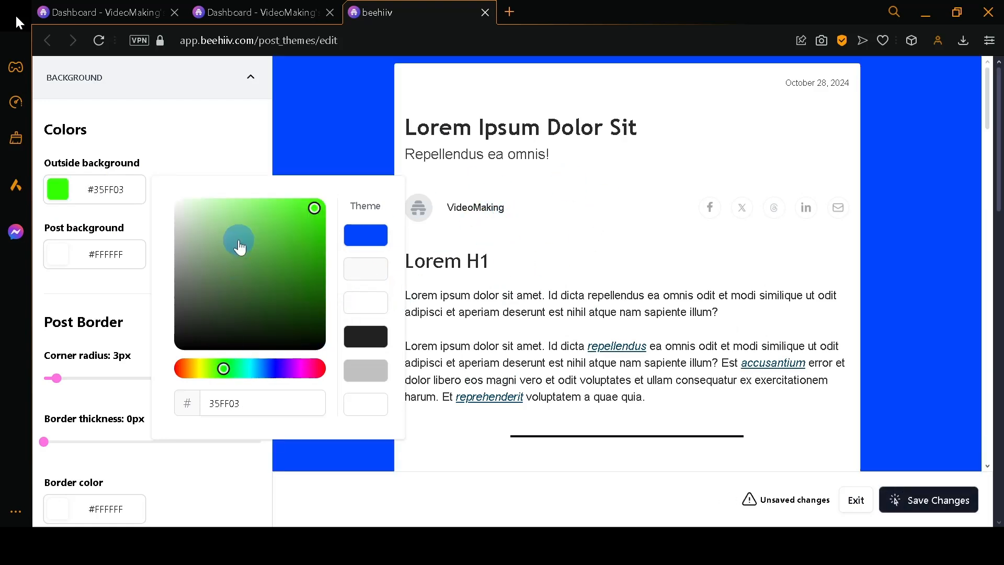
pyautogui.moveTo(257, 207); pyautogui.dragTo(267, 207)
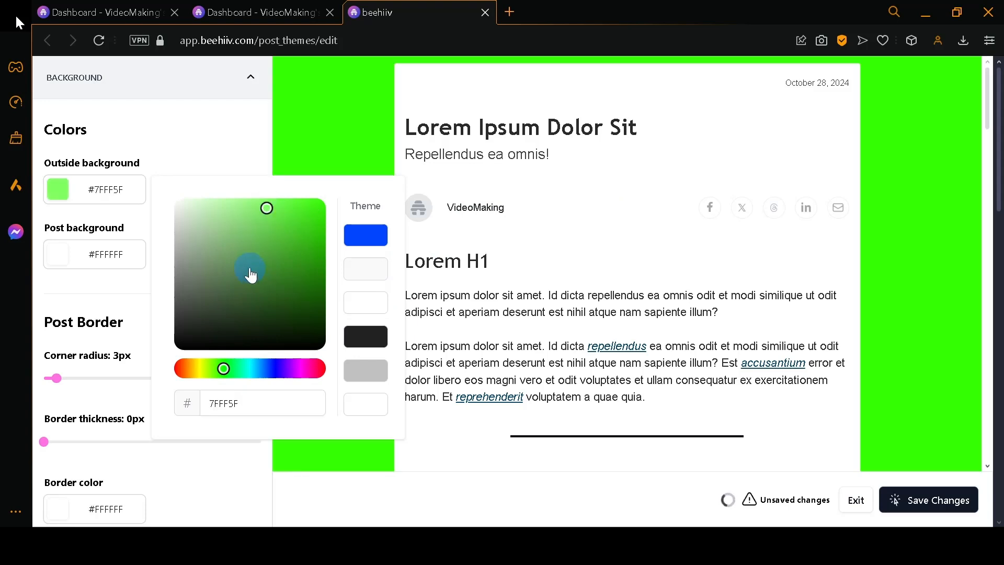
# Step: Change the newsletter's Outside background to dark green #3B6F2E
pyautogui.moveTo(251, 274); pyautogui.dragTo(261, 283)
pyautogui.click(255, 186)
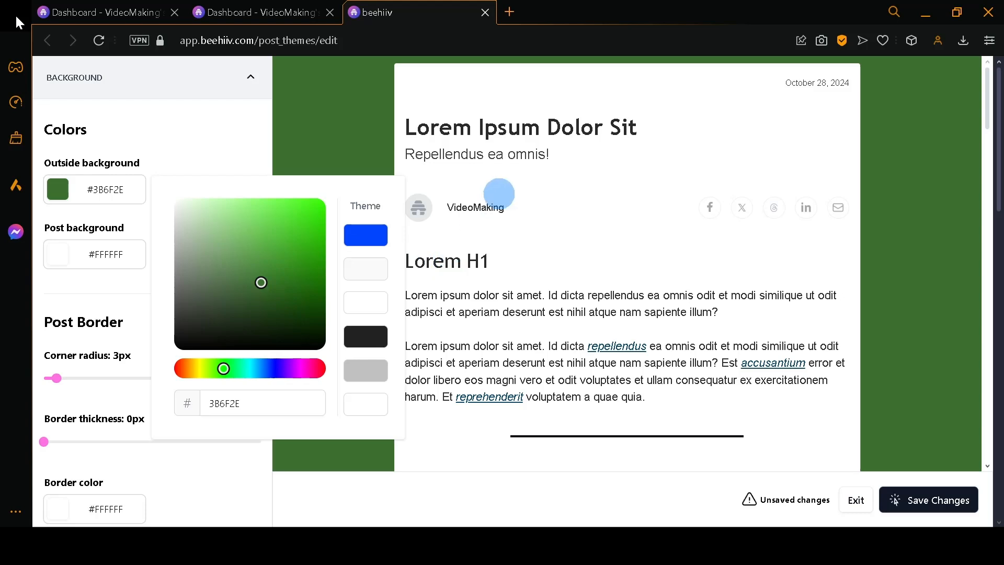
# Step: Try gray #DCD8D8 and red #FB4343 for the Post background, and return it to white #FFFFFF
pyautogui.click(62, 254)
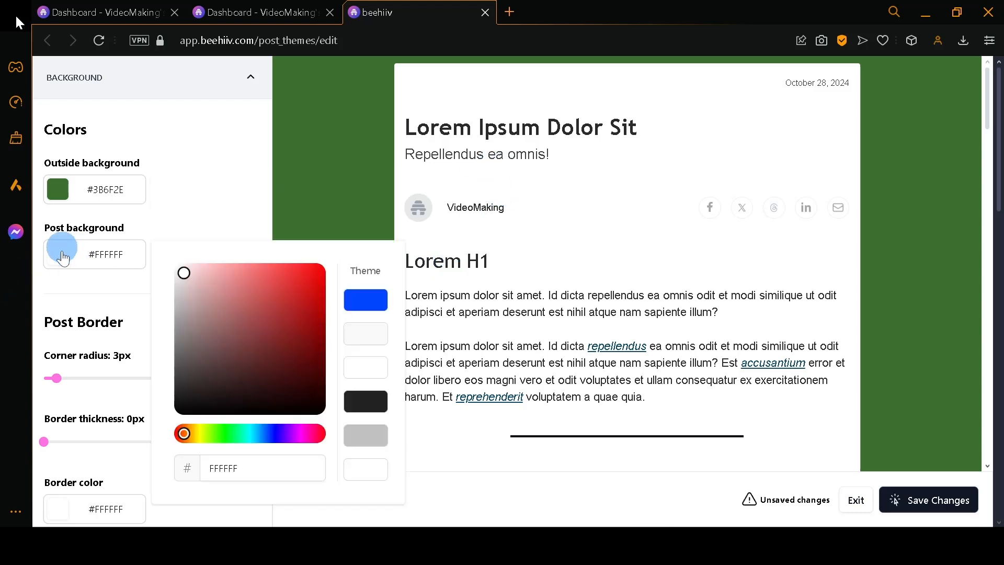
pyautogui.click(186, 292)
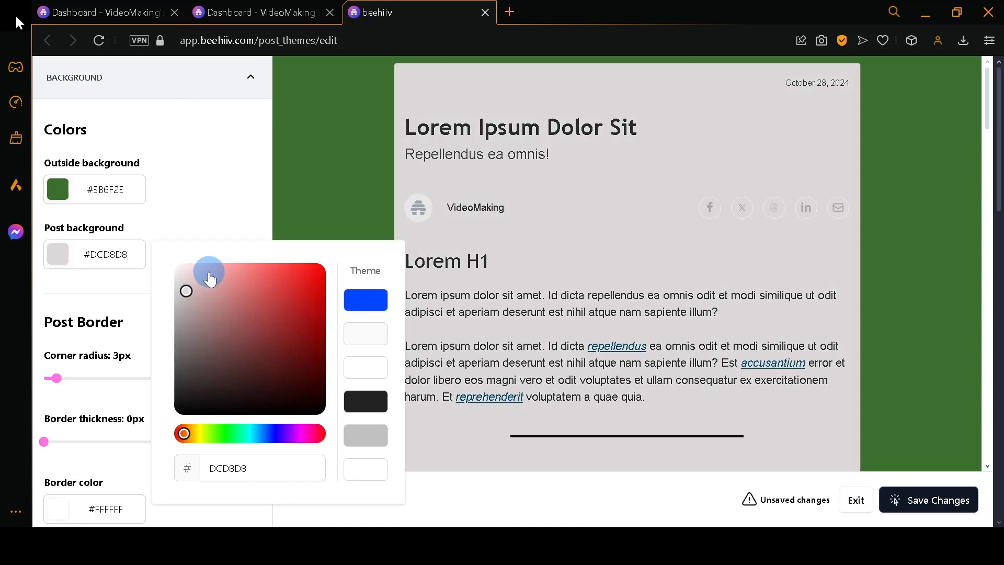
pyautogui.click(282, 276)
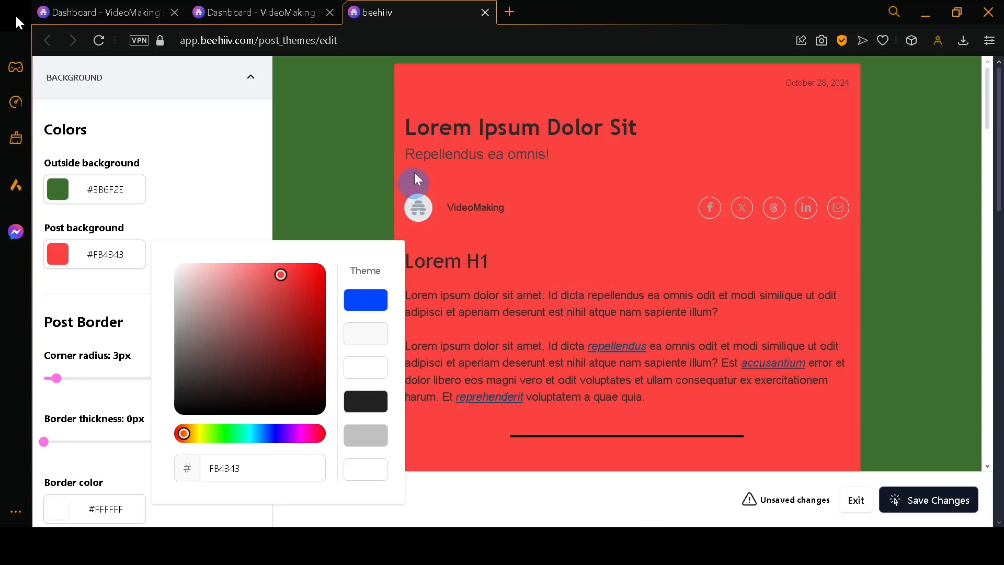
pyautogui.moveTo(211, 272); pyautogui.dragTo(159, 230)
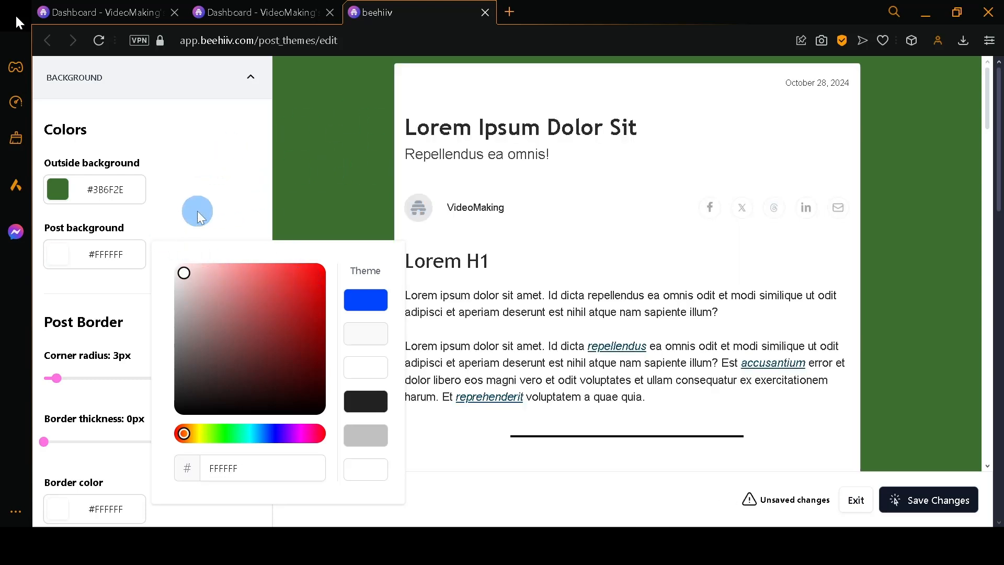
# Step: Set the post border's corner radius to 13px, and inspect the rounded corners in the preview
pyautogui.click(224, 210)
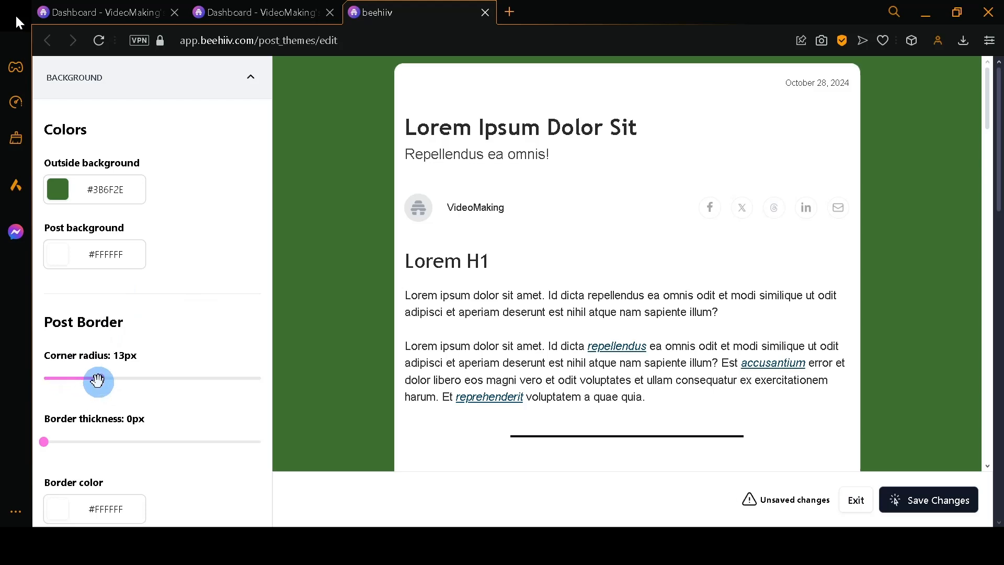
pyautogui.scroll(-10, 500, 251)
pyautogui.scroll(10, 500, 253)
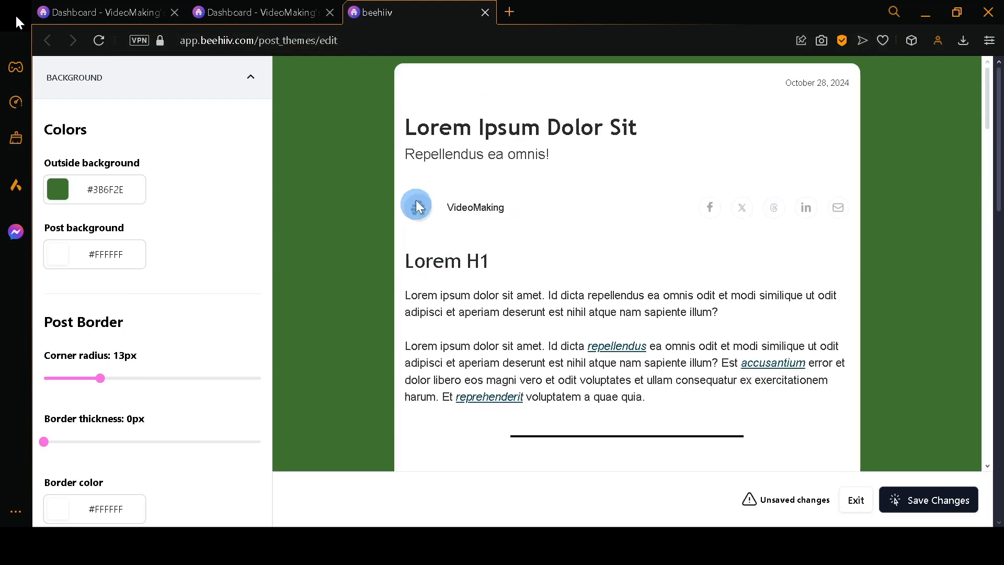
pyautogui.scroll(5, 400, 64)
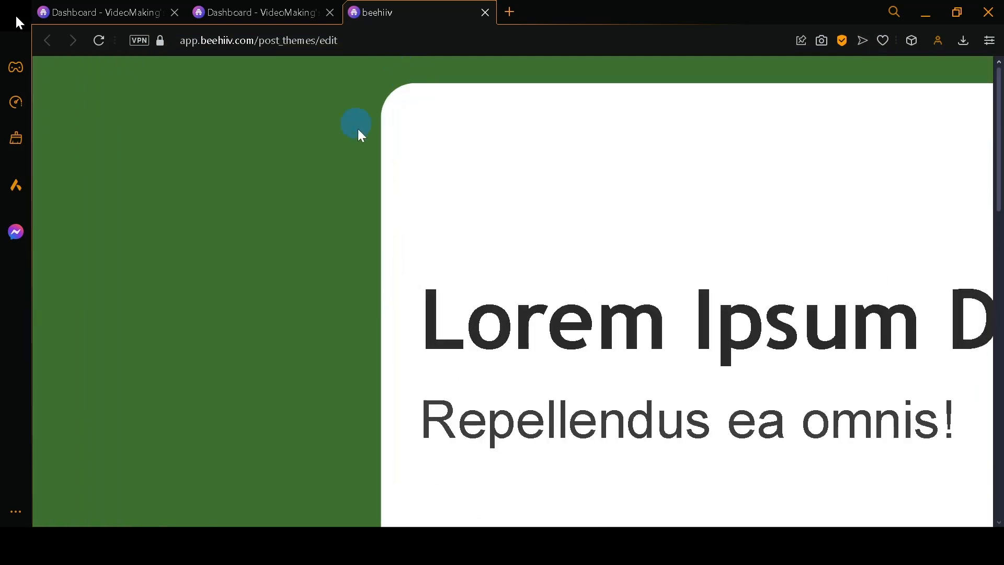
pyautogui.scroll(-5, 419, 124)
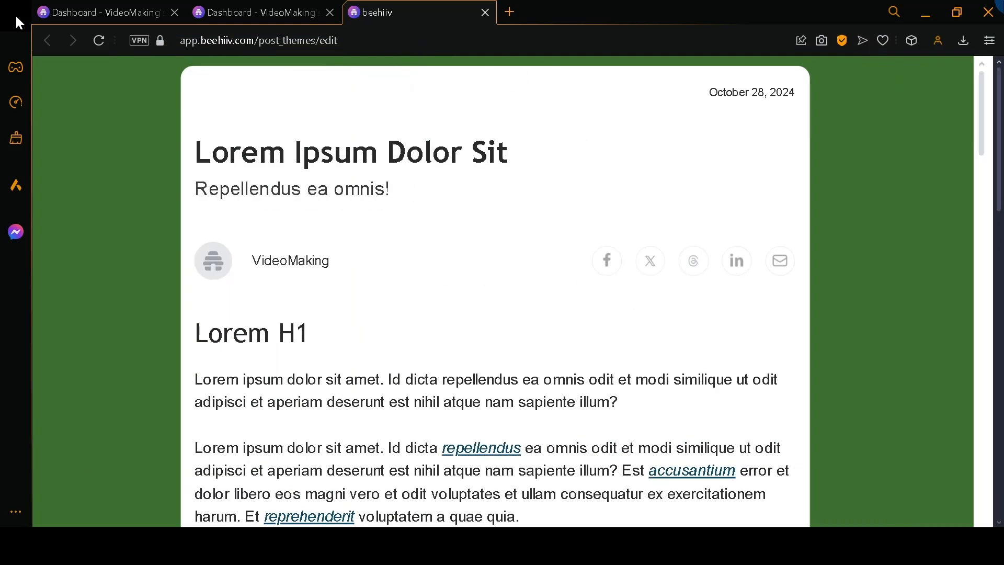
pyautogui.scroll(-2, 785, 97)
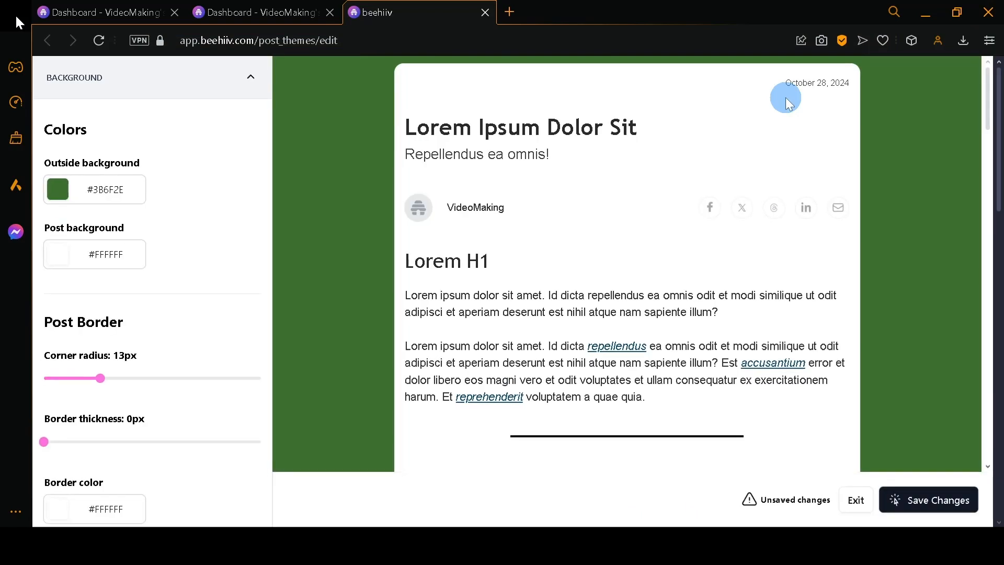
# Step: Set the post's border color to near-black #131313, and try adjusting the border thickness
pyautogui.scroll(-1, 214, 327)
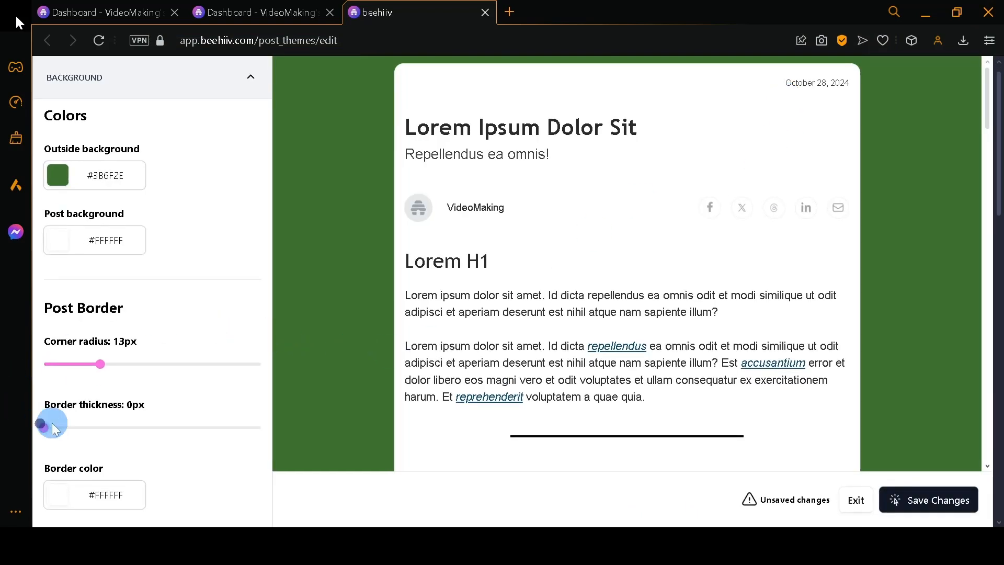
pyautogui.scroll(-3, 47, 422)
pyautogui.click(58, 338)
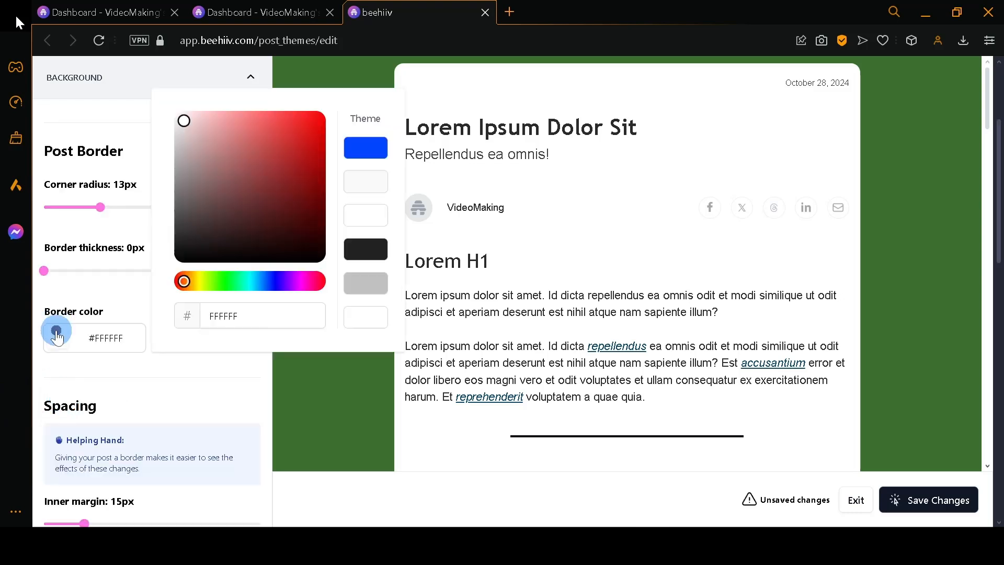
pyautogui.moveTo(202, 173); pyautogui.dragTo(152, 251)
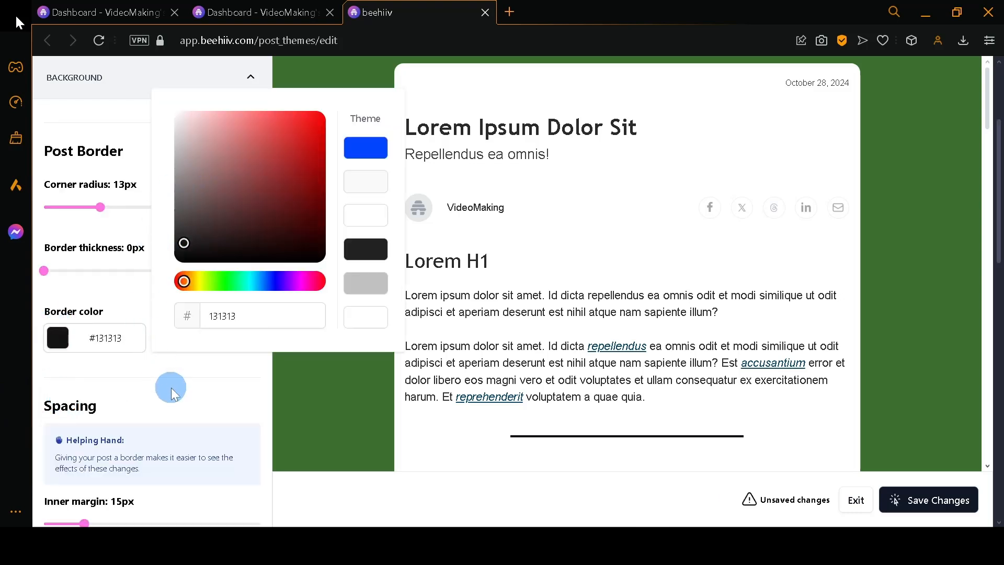
pyautogui.click(63, 287)
pyautogui.click(45, 271)
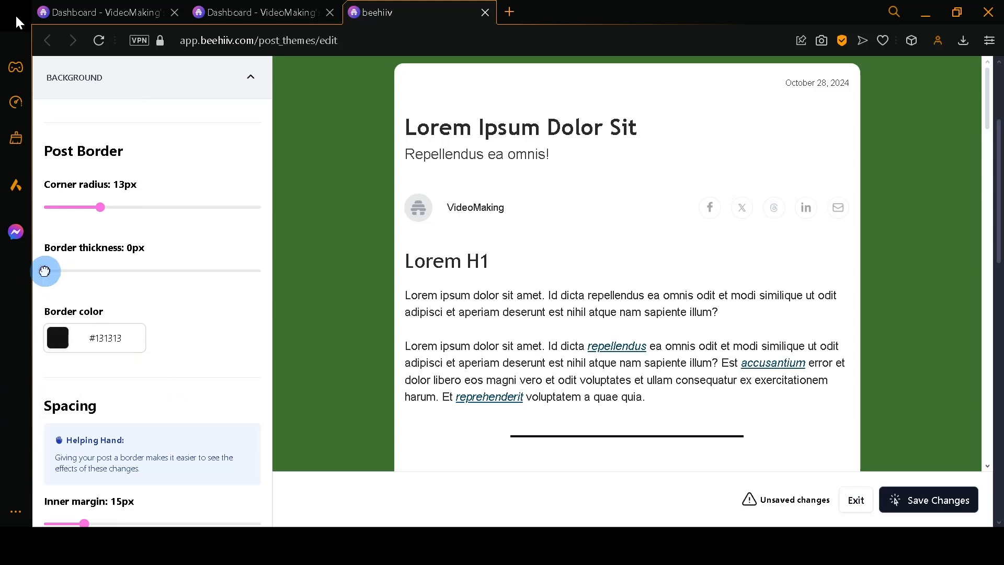
pyautogui.click(393, 322)
# Step: Look through the Background section's spacing and margin options and the Body Text font settings
pyautogui.scroll(-5, 385, 194)
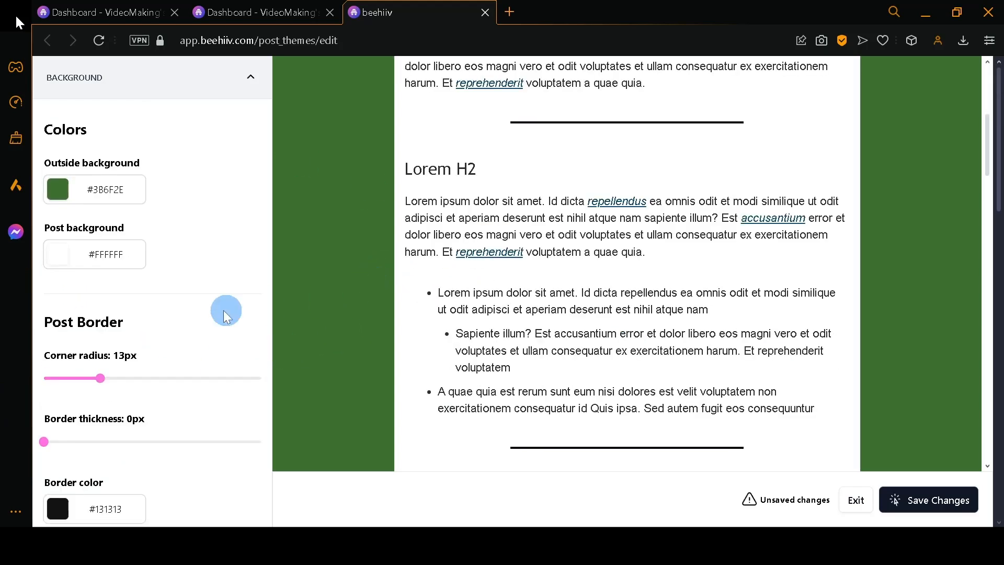
pyautogui.scroll(-5, 224, 310)
pyautogui.scroll(-3, 198, 314)
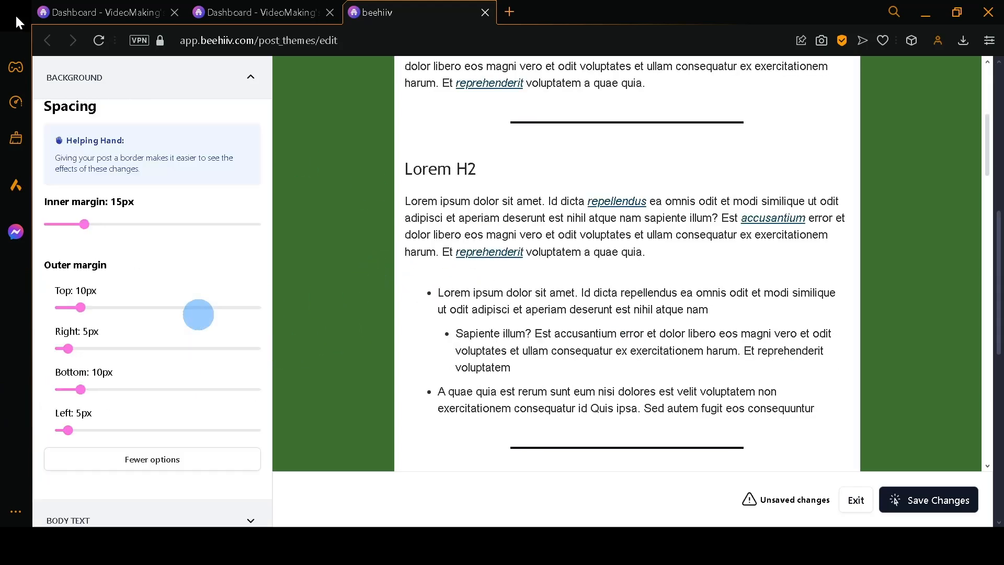
pyautogui.scroll(-3, 194, 316)
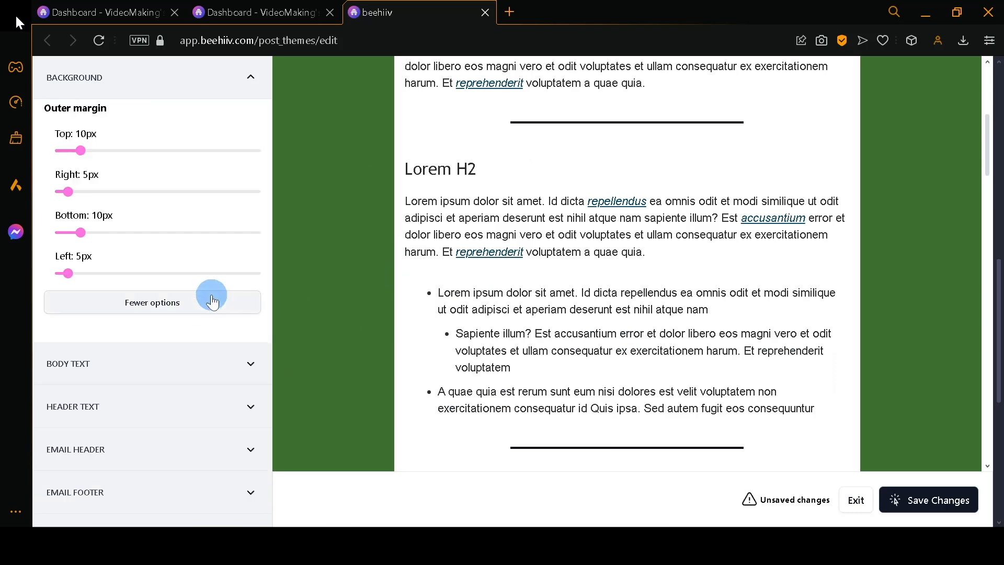
pyautogui.scroll(-3, 214, 279)
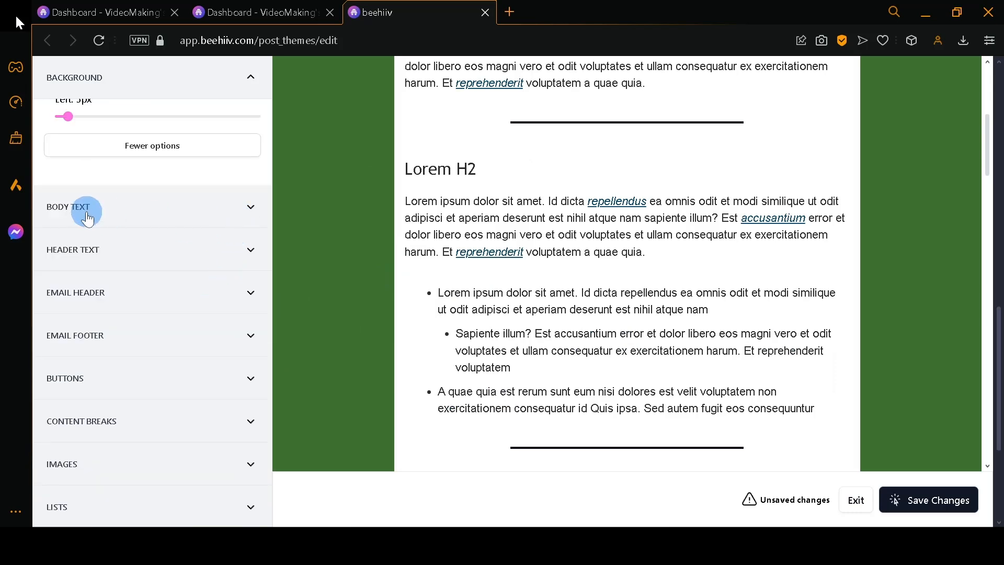
pyautogui.click(119, 212)
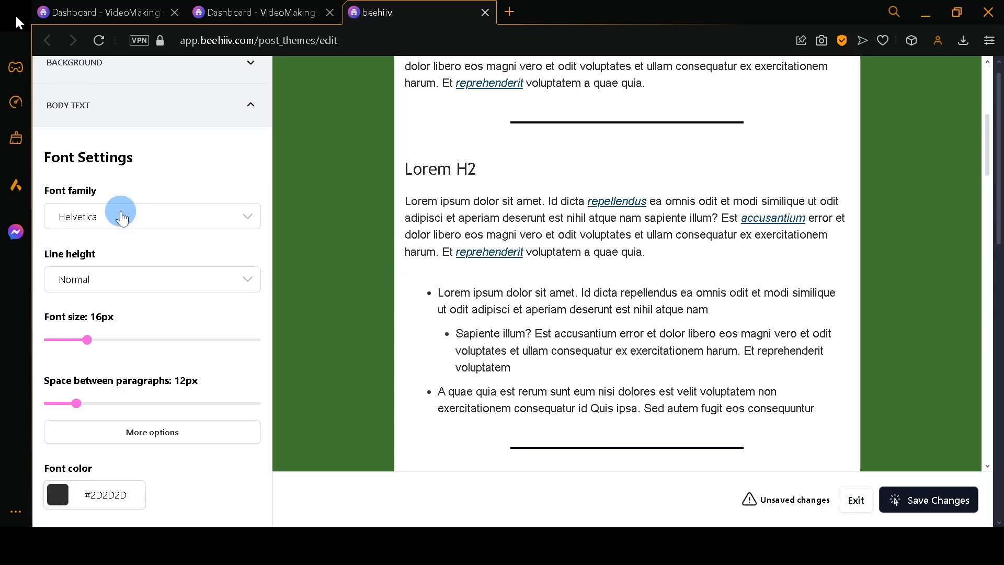
pyautogui.click(234, 112)
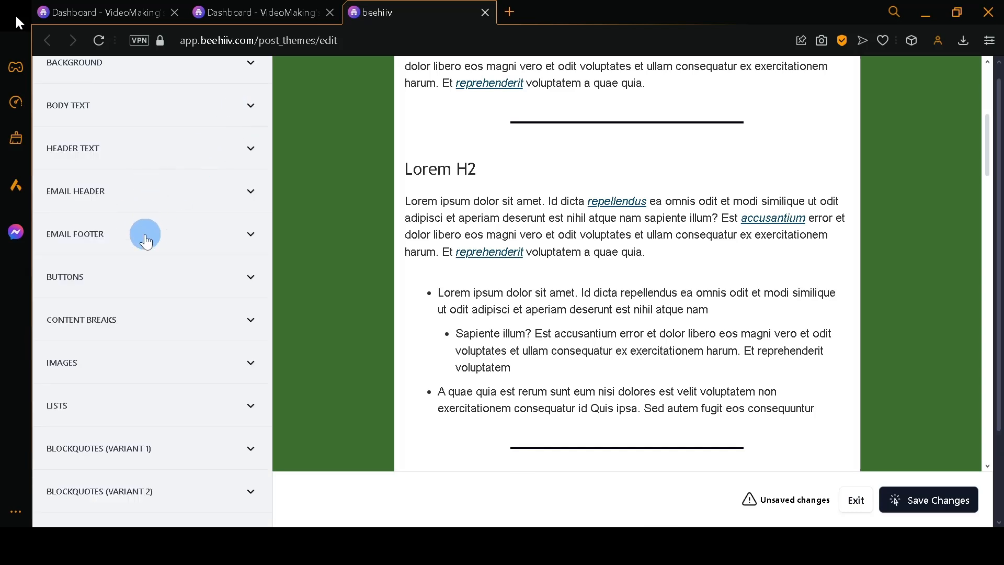
# Step: Look through the Buttons style and border settings, and collapse the section again
pyautogui.scroll(-2, 144, 299)
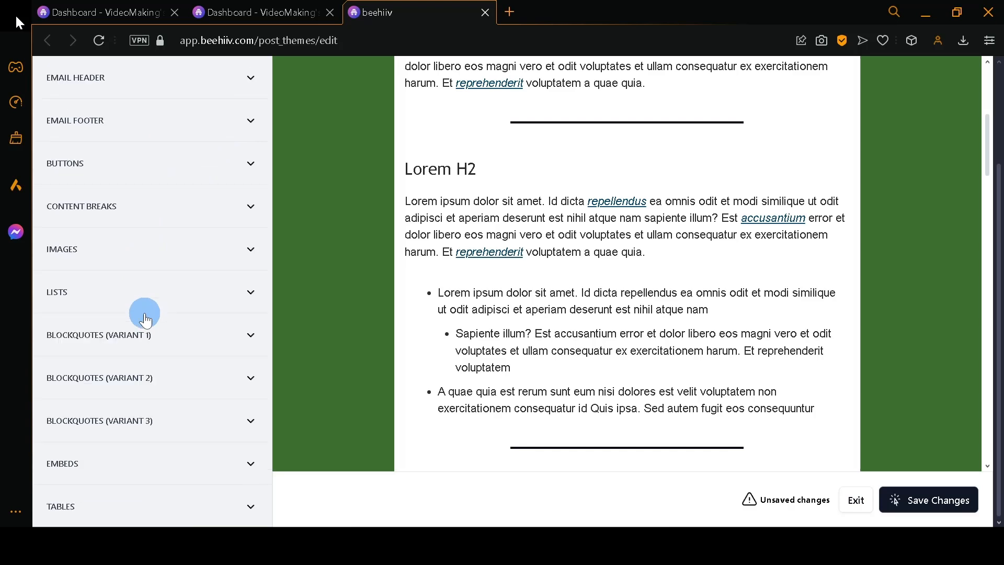
pyautogui.click(189, 178)
pyautogui.scroll(-6, 232, 346)
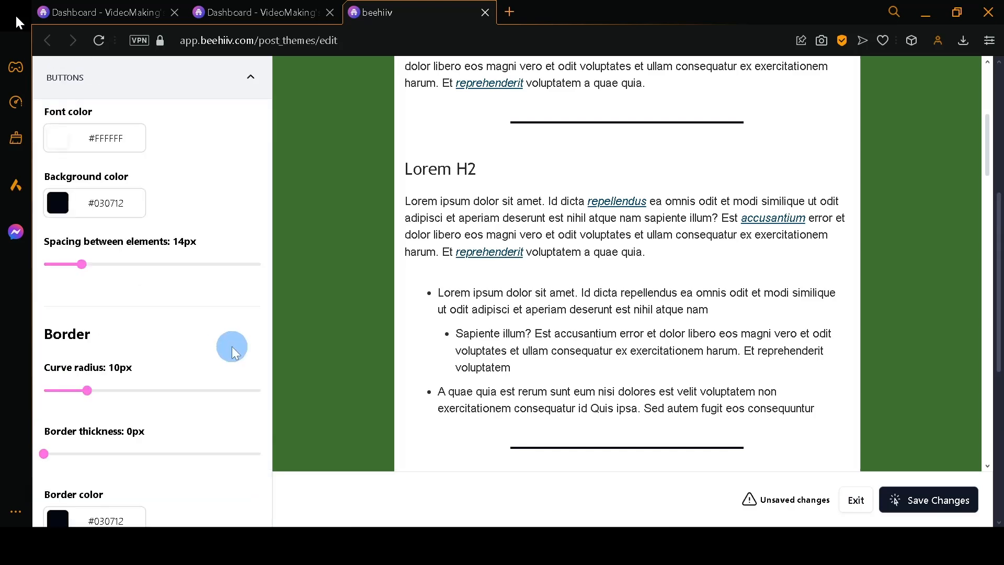
pyautogui.scroll(-6, 231, 346)
pyautogui.scroll(6, 231, 346)
pyautogui.scroll(3, 253, 238)
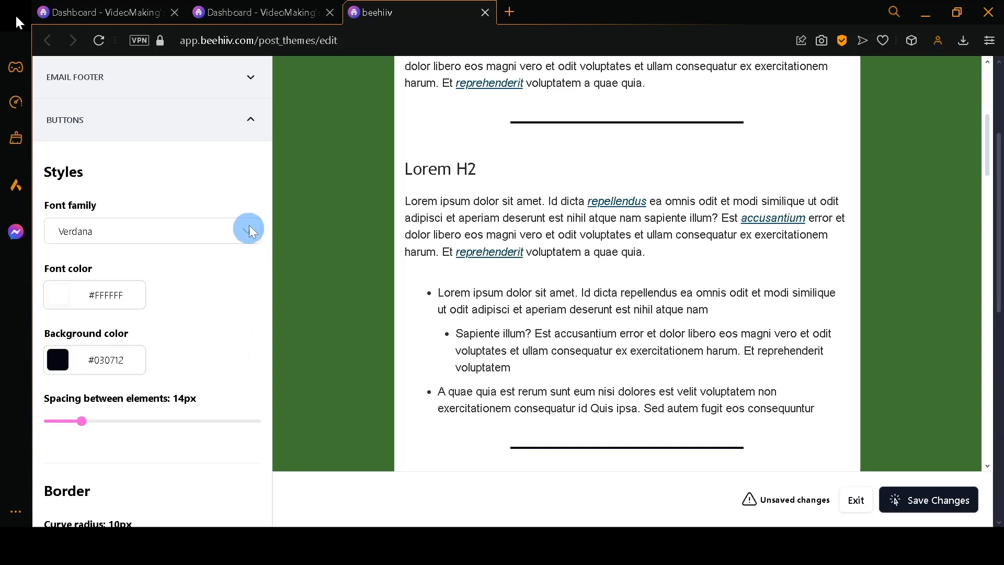
pyautogui.click(249, 128)
pyautogui.click(226, 180)
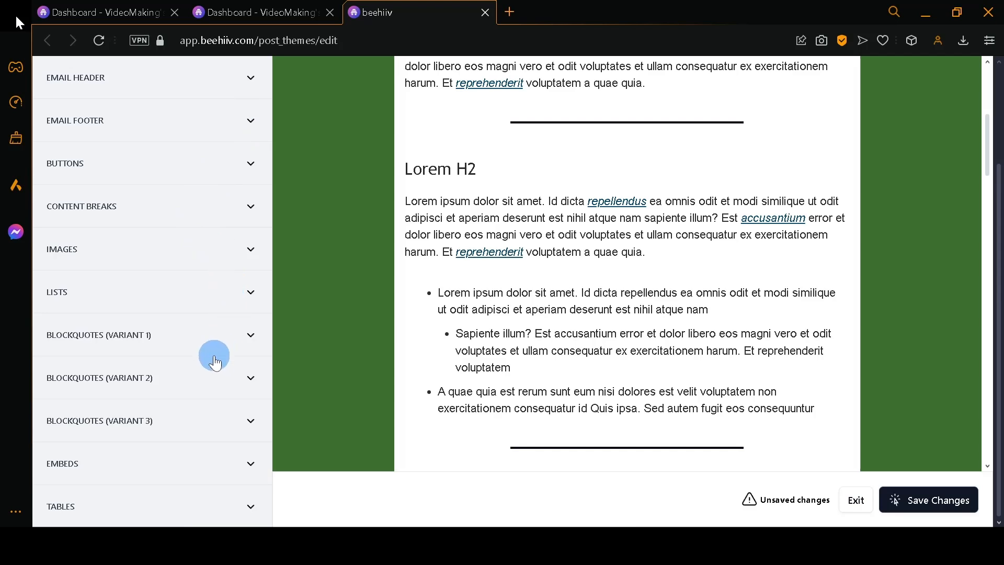
# Step: Save the changes to the newsletter theme
pyautogui.scroll(3, 212, 354)
pyautogui.scroll(6, 572, 321)
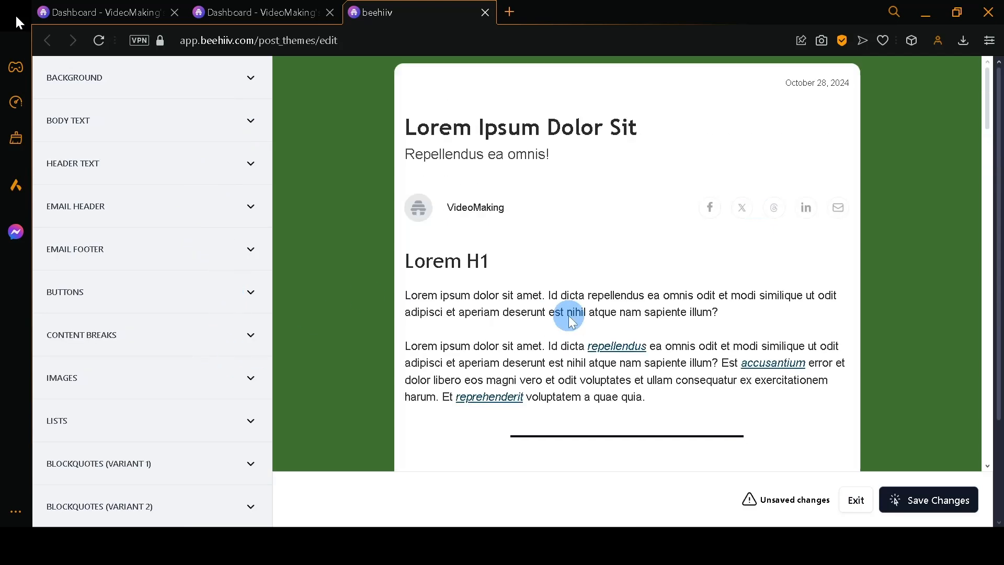
pyautogui.click(940, 500)
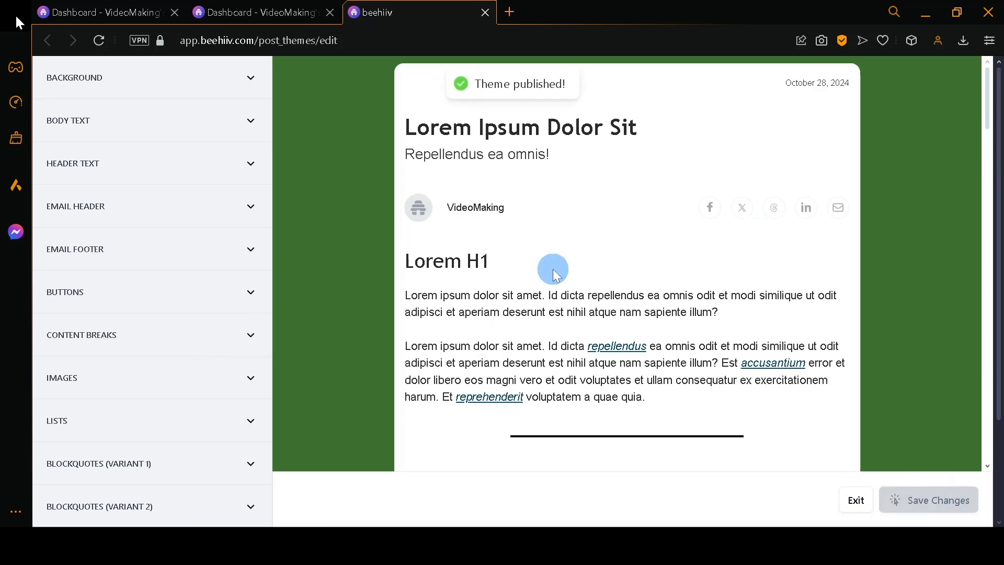
# Step: Close the Newsletter Builder tab, and start writing a new post from the dashboard
pyautogui.click(484, 13)
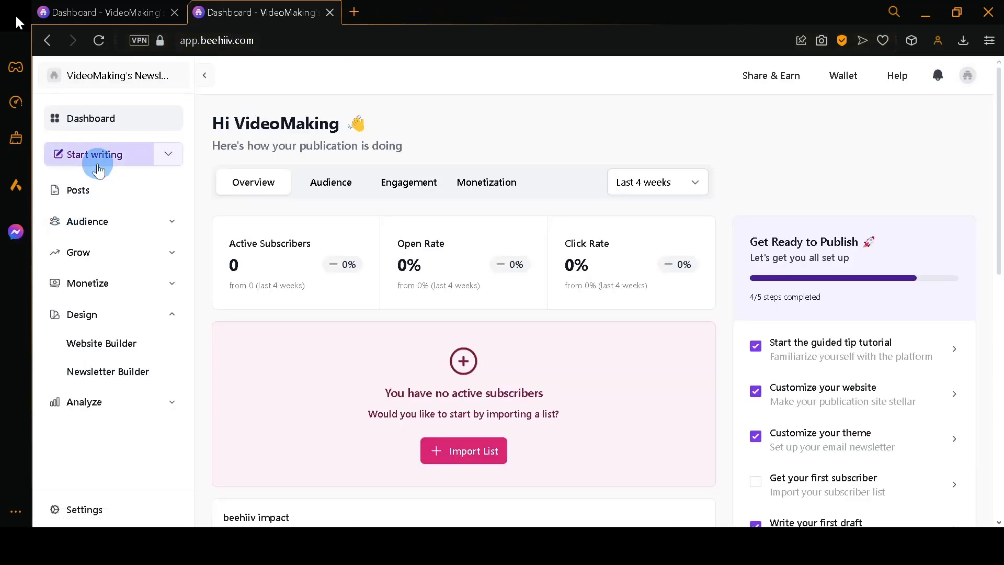
pyautogui.click(114, 161)
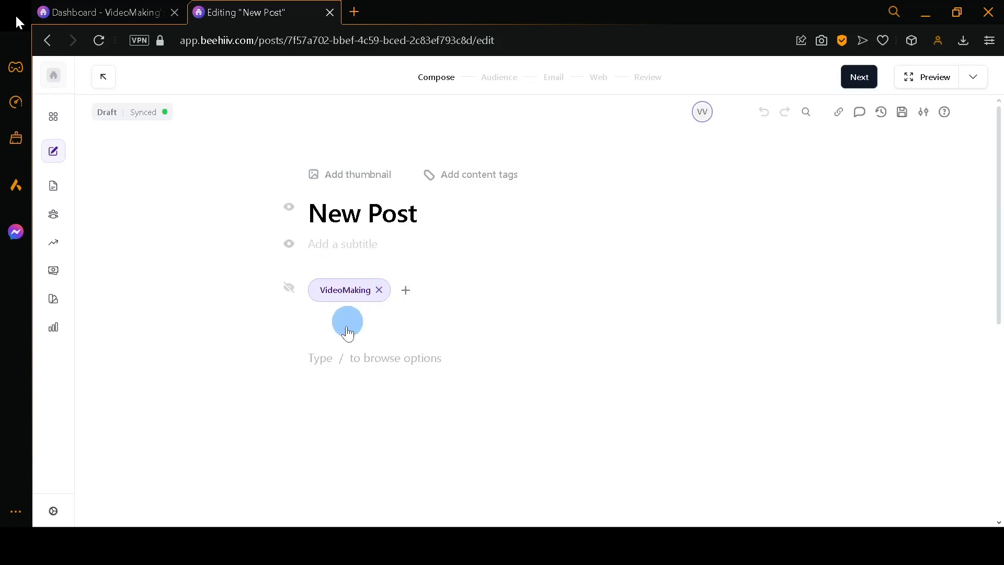
pyautogui.click(361, 356)
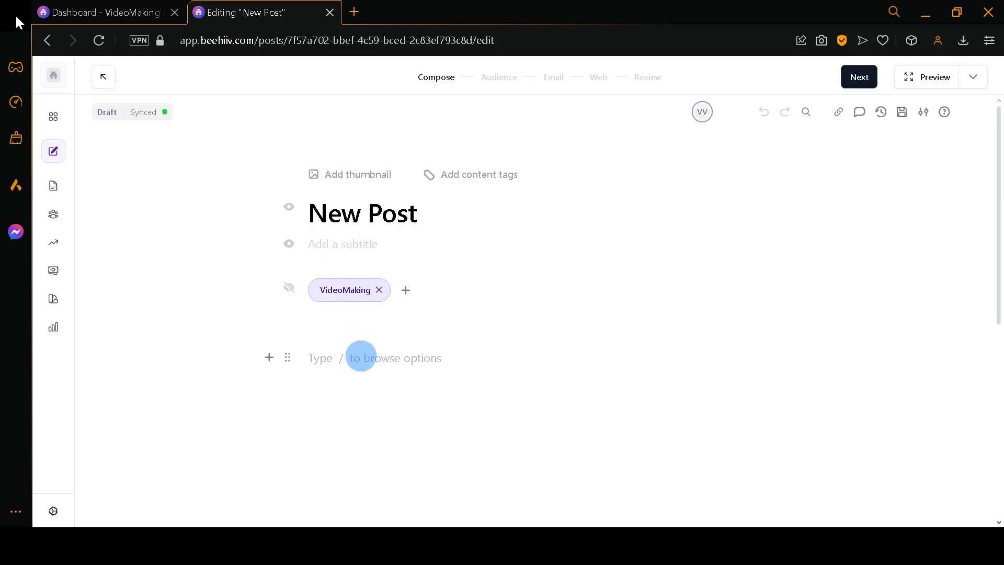
# Step: Title the new post "Latest Update"
pyautogui.tripleClick(396, 212)
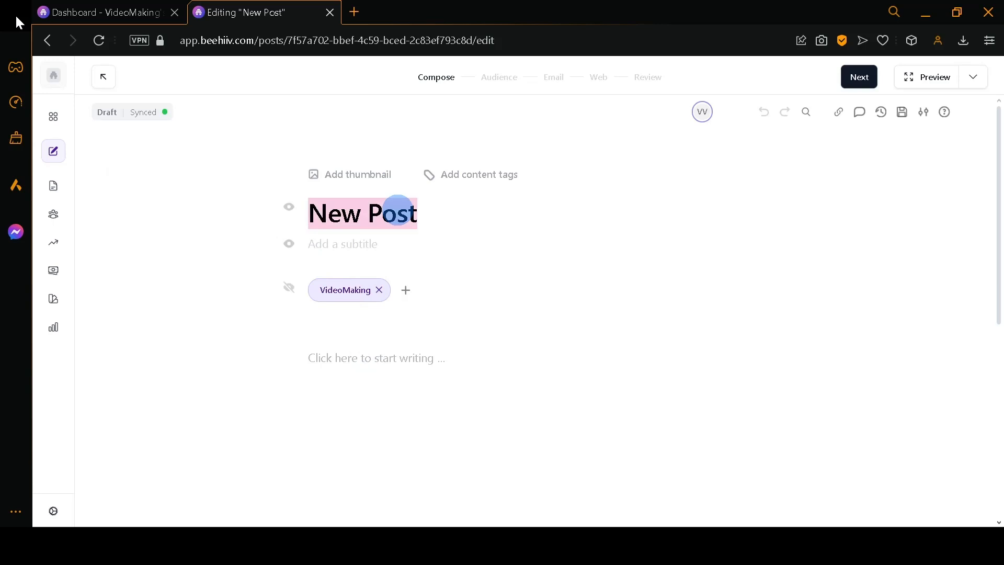
pyautogui.write('La')
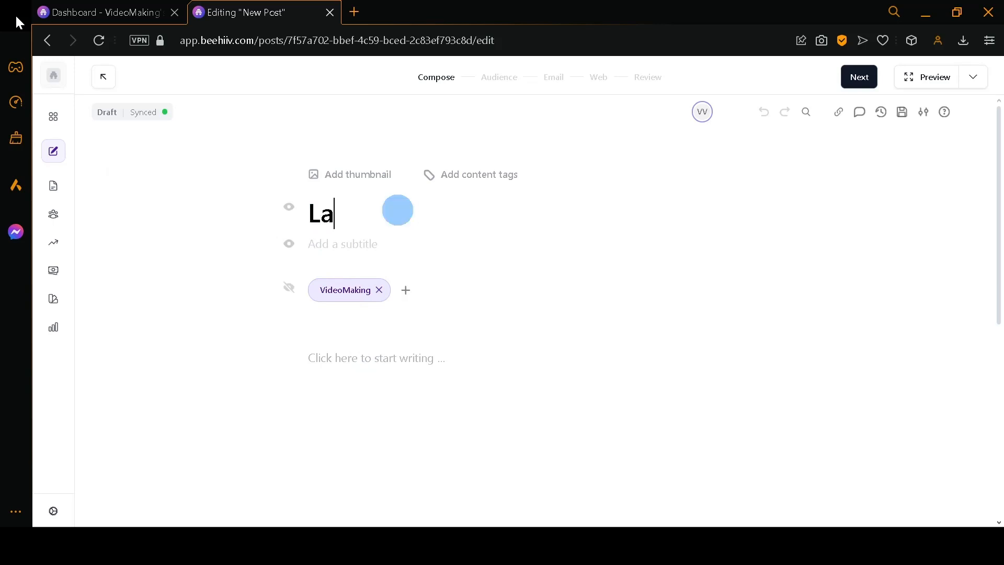
pyautogui.write('test Update')
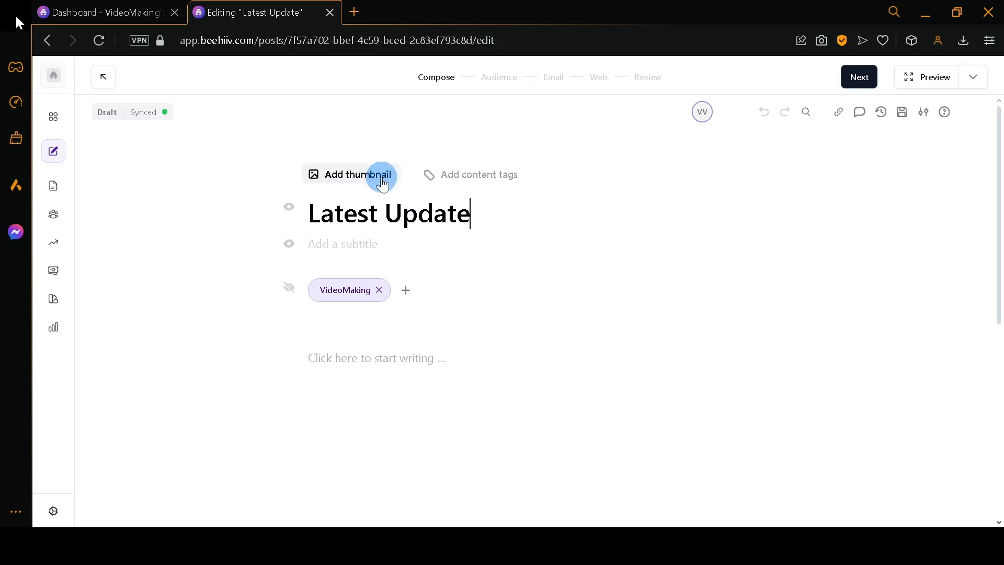
# Step: Check the post's content tag options, and place the cursor in the subtitle and finally in the empty post body
pyautogui.click(437, 174)
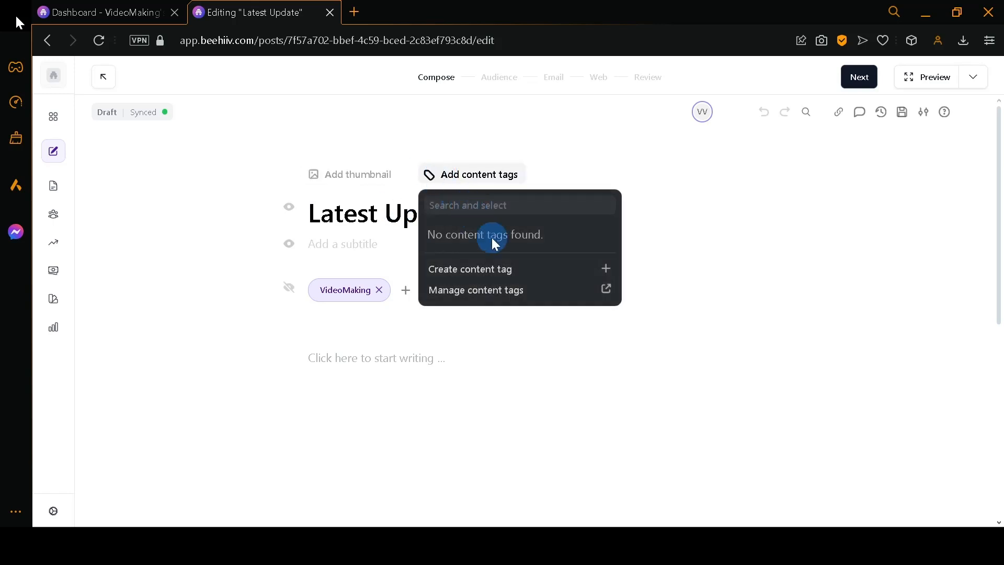
pyautogui.click(364, 254)
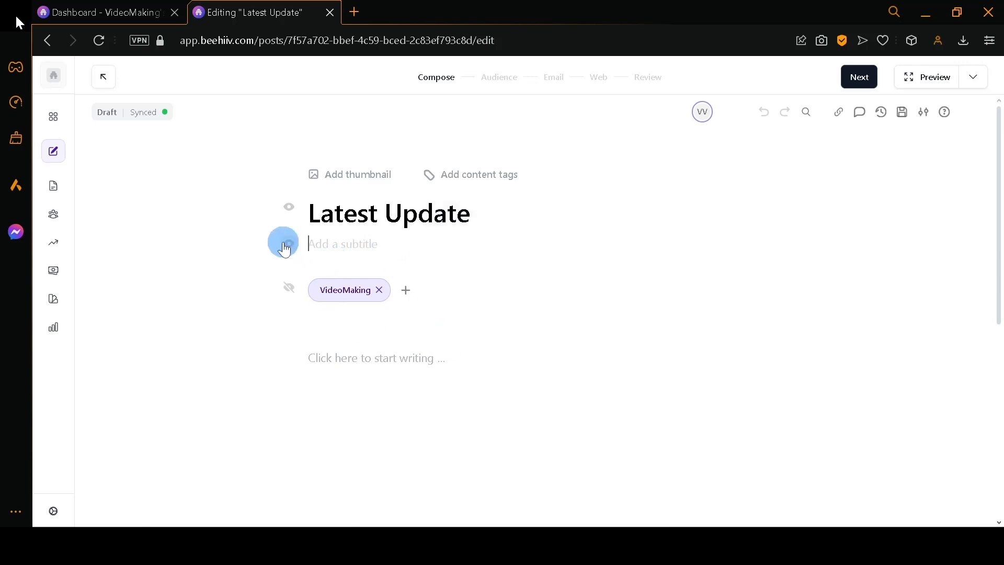
pyautogui.click(389, 359)
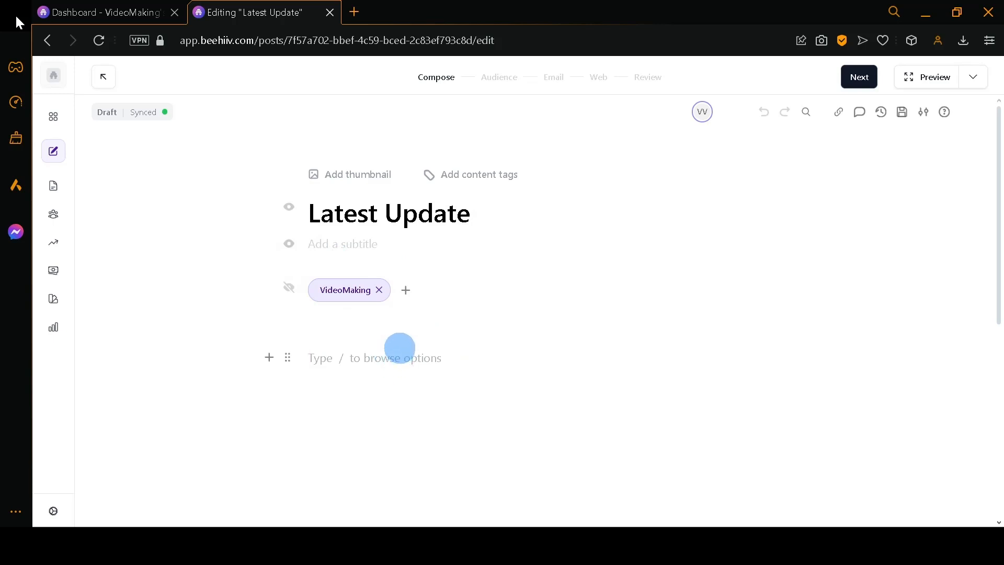
# Step: Write "Content" as the first line of the post body and start a new line below it
pyautogui.write('Cont')
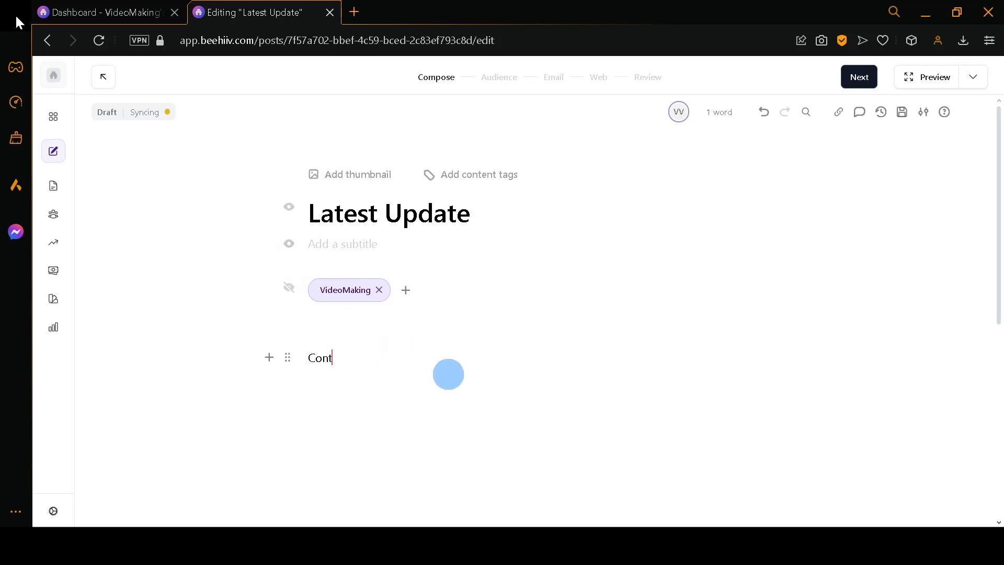
pyautogui.write('ent')
pyautogui.press('Return')
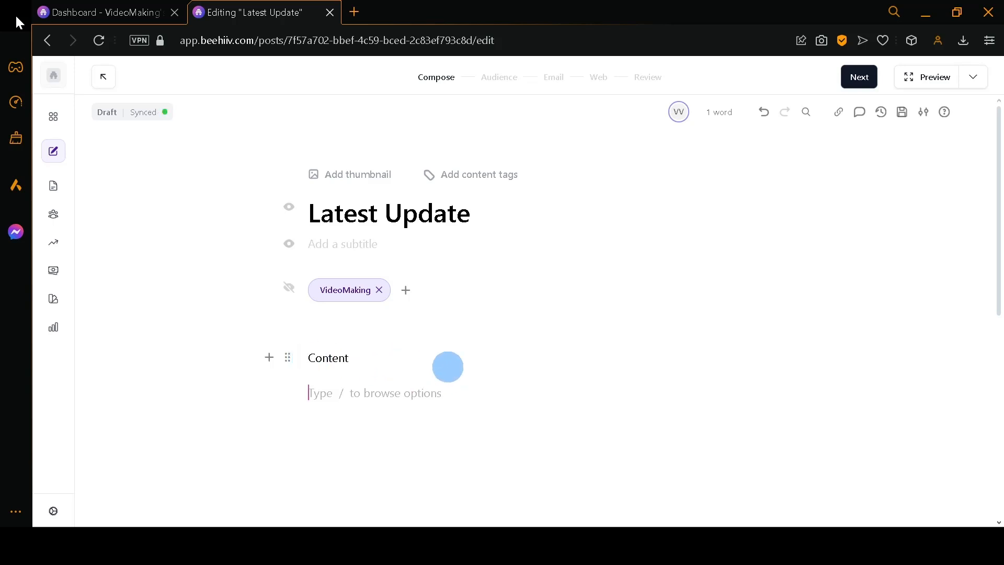
# Step: Browse the block options for the new line and insert a code block
pyautogui.write('/')
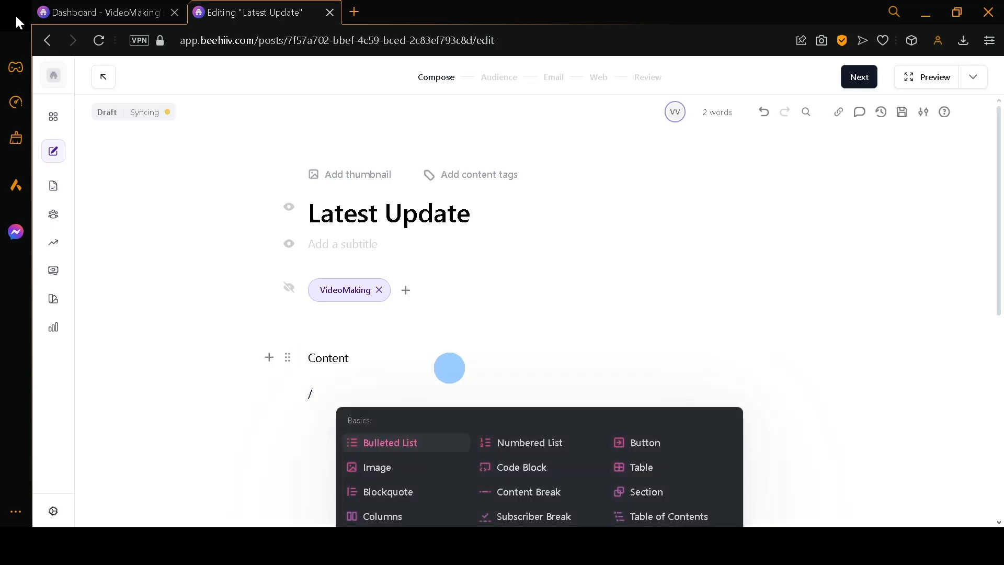
pyautogui.scroll(-4, 547, 344)
pyautogui.scroll(-2, 551, 342)
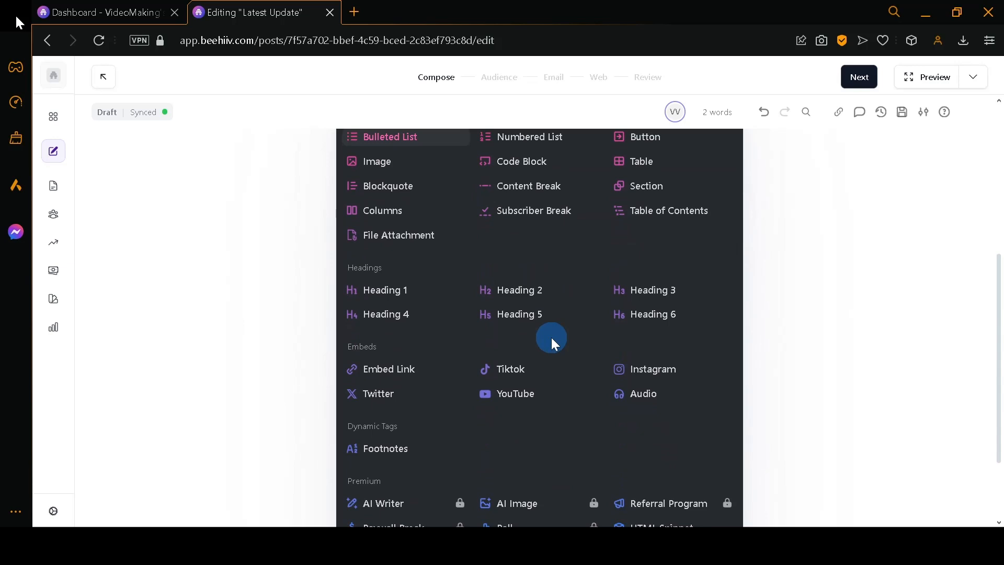
pyautogui.scroll(-1, 551, 338)
pyautogui.scroll(2, 552, 338)
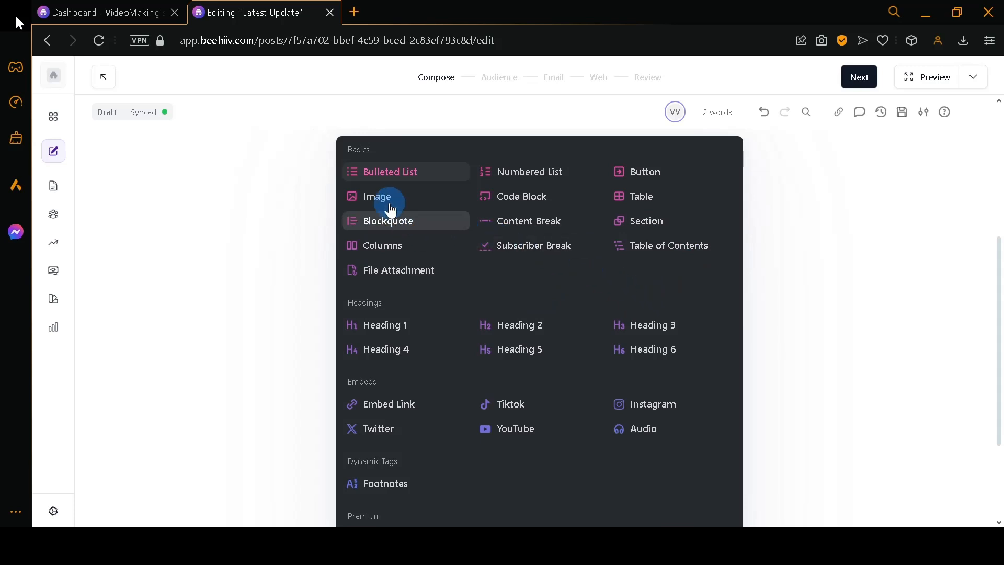
pyautogui.click(552, 197)
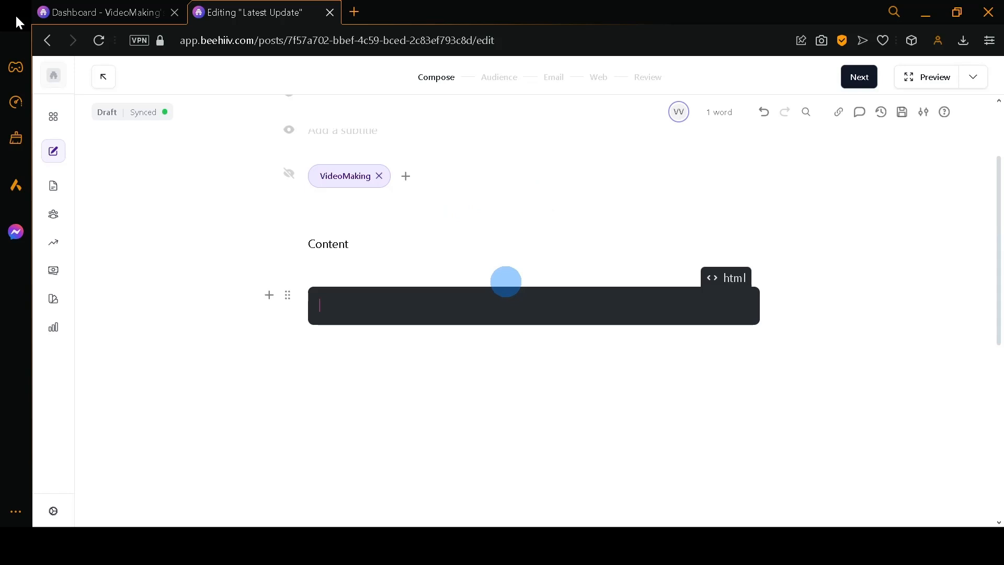
# Step: Write a system.out.print("hello") statement inside the code block
pyautogui.write('prin')
pyautogui.press('BackSpace')
pyautogui.write('sys')
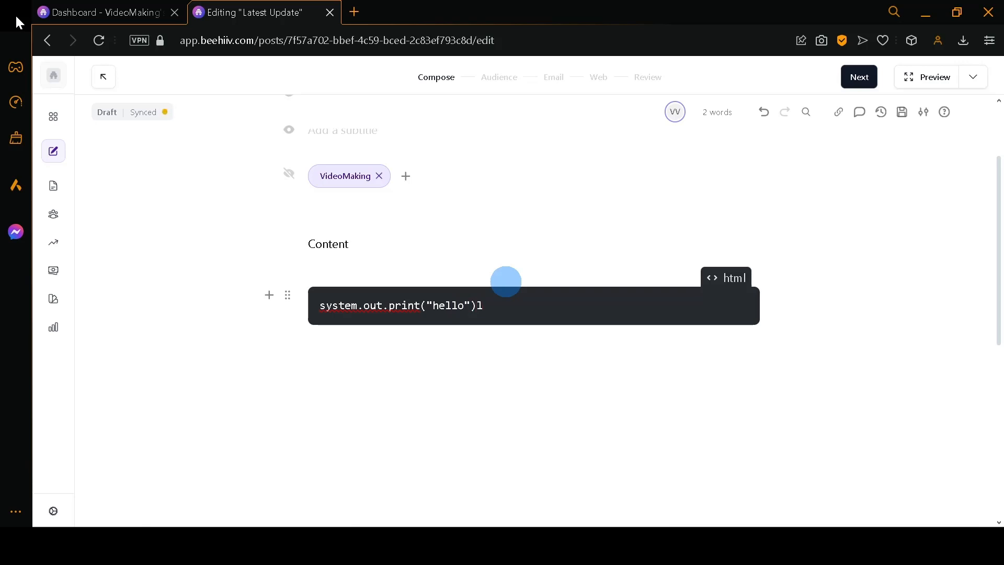
pyautogui.click(559, 365)
# Step: Set the code block's language to java, and correct its code line to read system.out.print("hello")
pyautogui.click(735, 277)
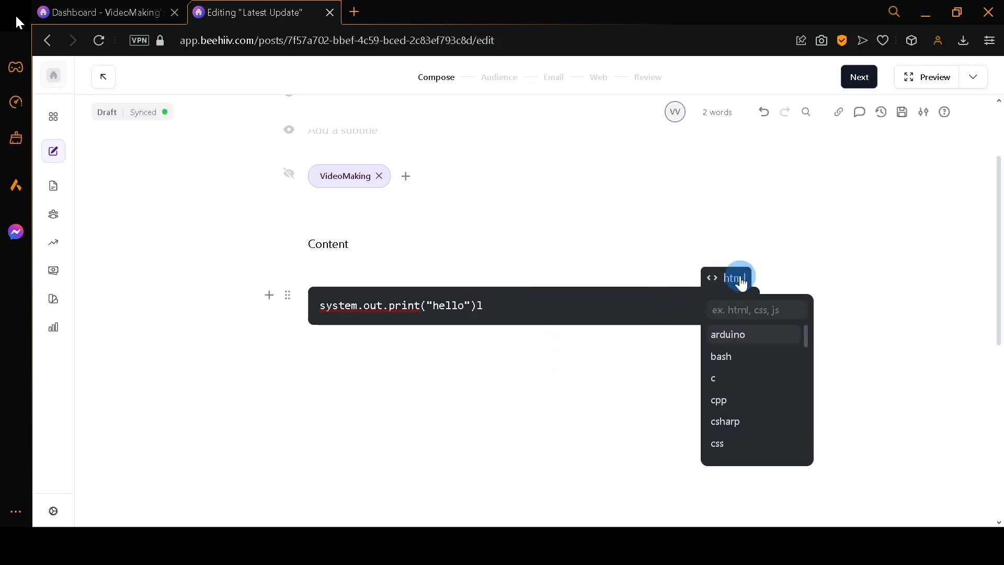
pyautogui.click(742, 309)
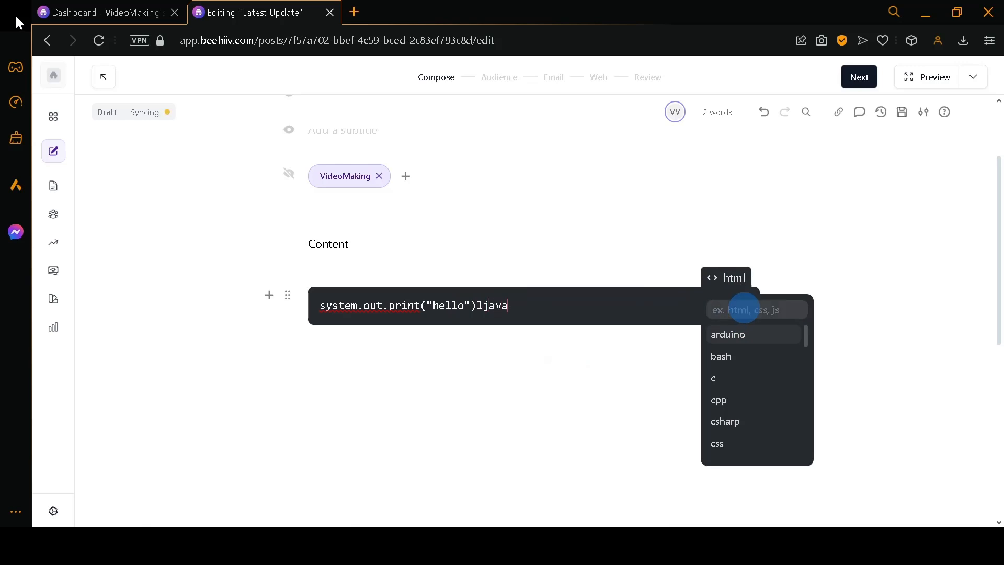
pyautogui.hotkey('ctrl', 'z')
pyautogui.click(743, 308)
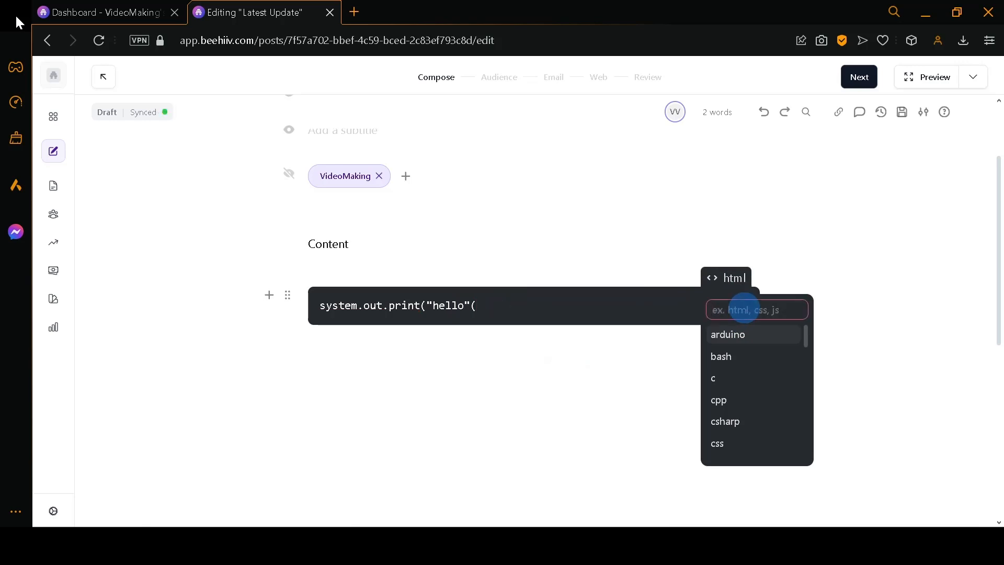
pyautogui.write('java')
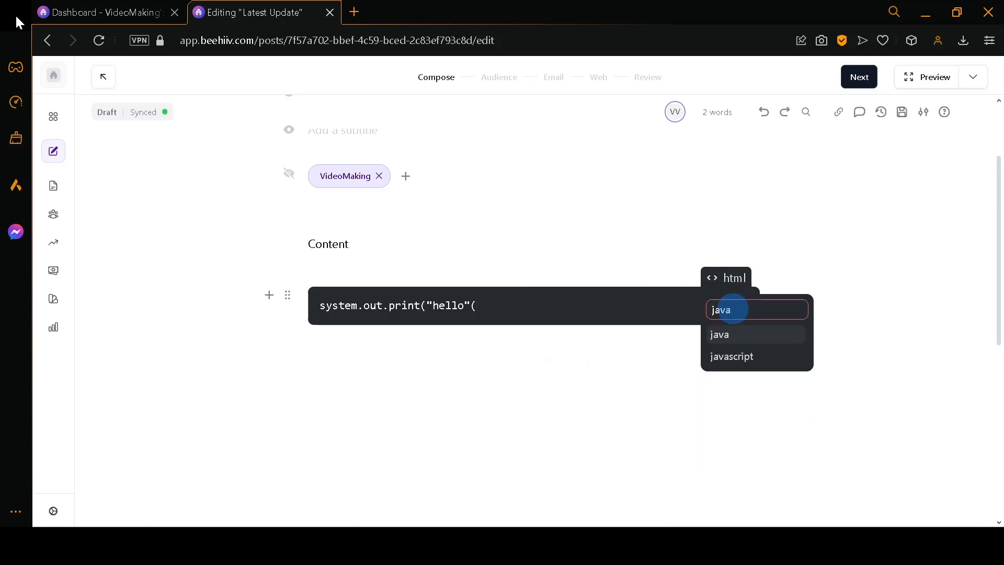
pyautogui.click(732, 334)
pyautogui.click(634, 353)
pyautogui.click(528, 296)
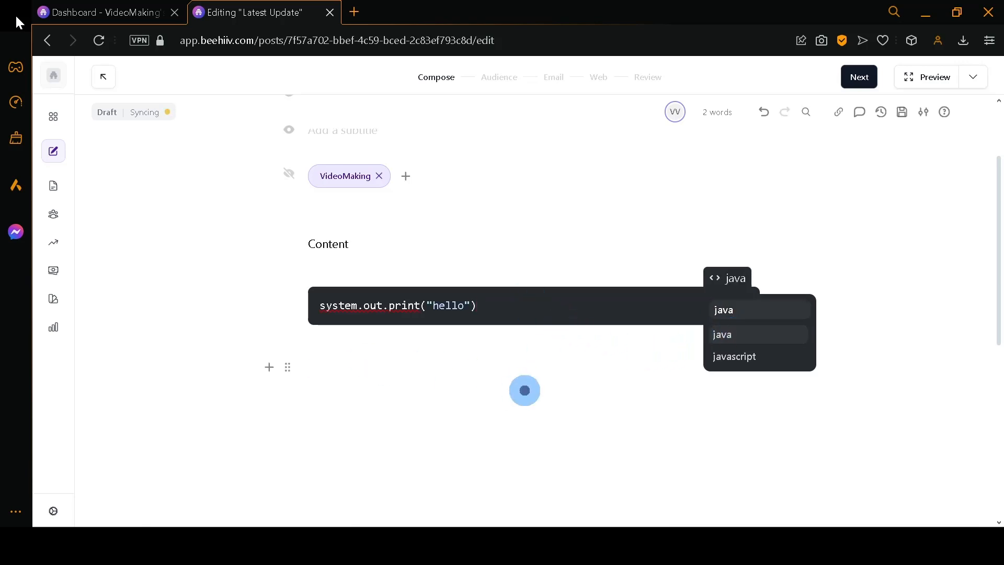
pyautogui.click(684, 351)
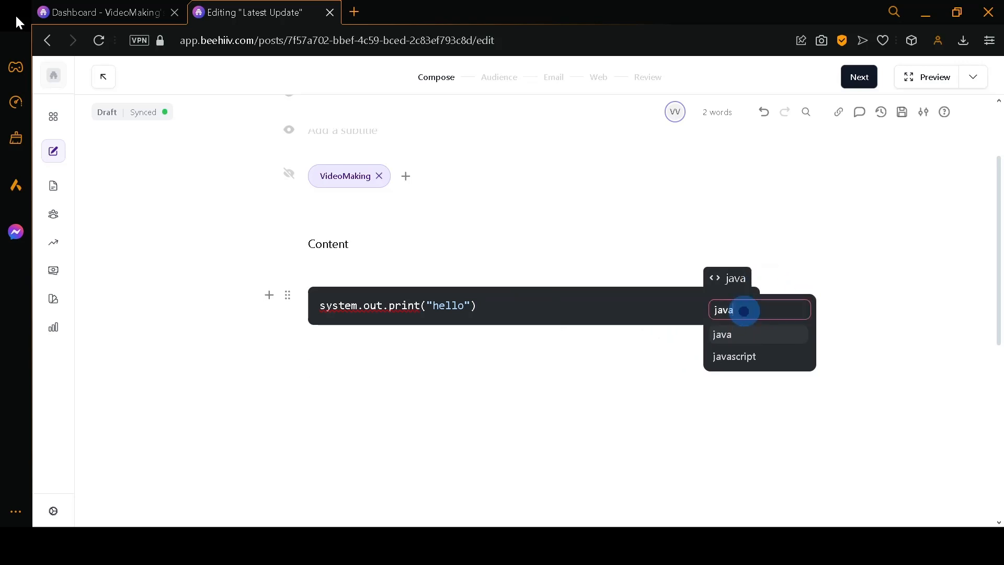
pyautogui.click(617, 375)
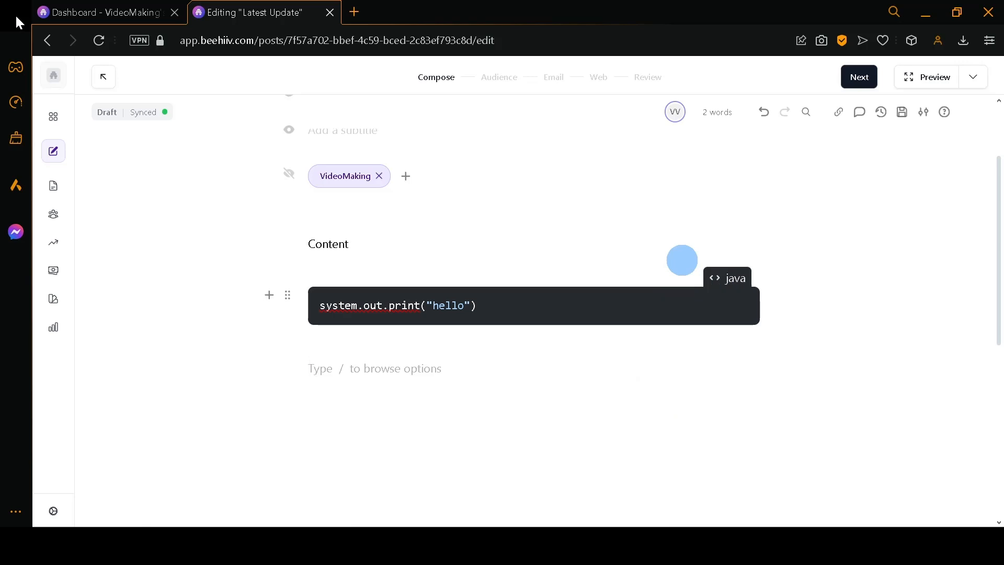
# Step: Proceed through the post's Audience, Email and Web settings with their defaults to the Review and Publish page
pyautogui.click(862, 79)
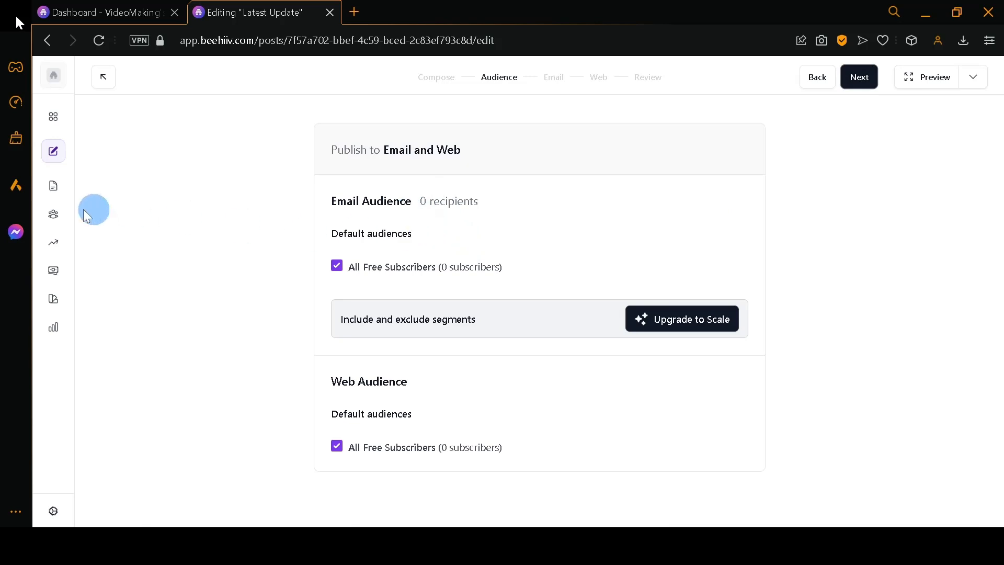
pyautogui.click(869, 80)
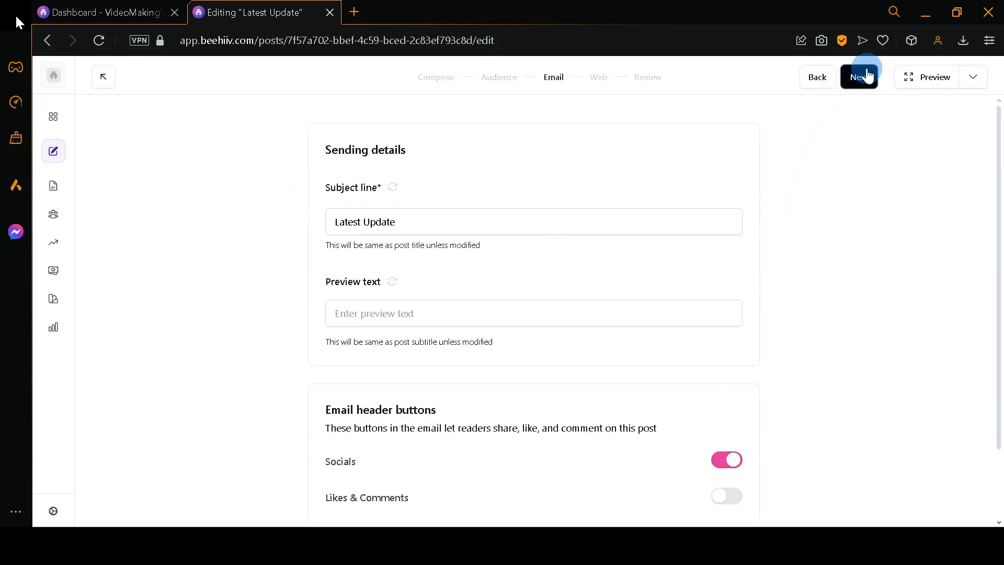
pyautogui.scroll(-2, 702, 208)
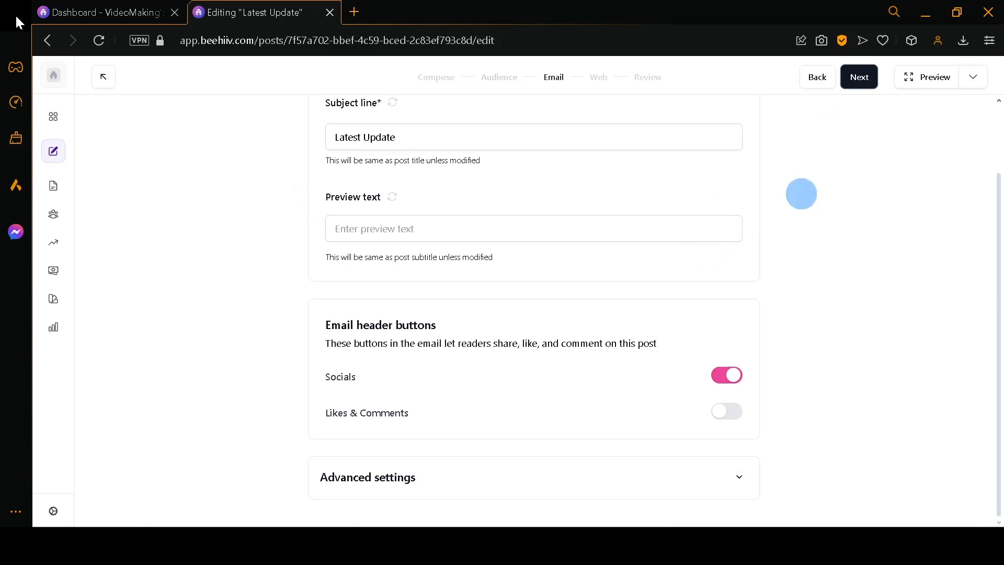
pyautogui.click(854, 81)
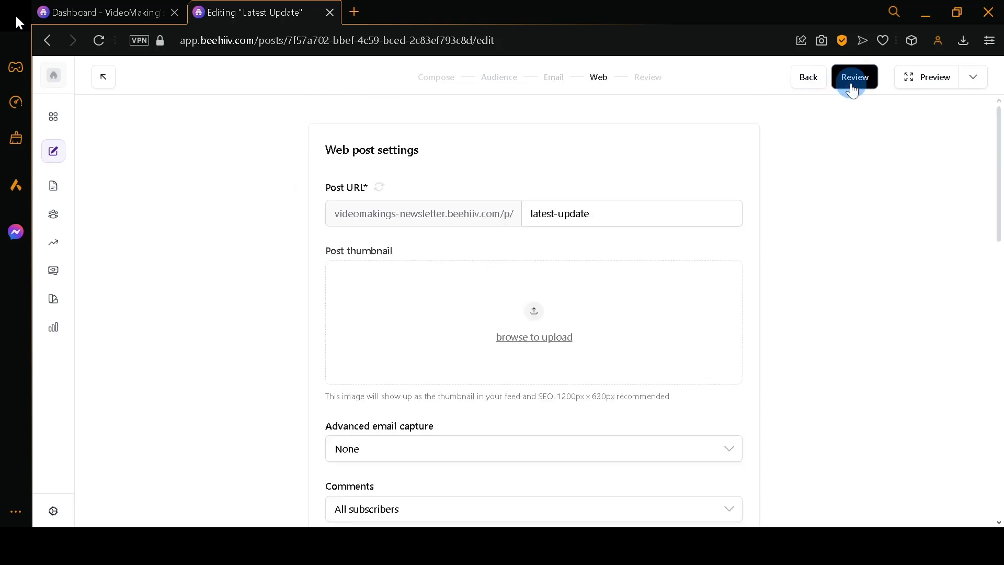
pyautogui.click(856, 78)
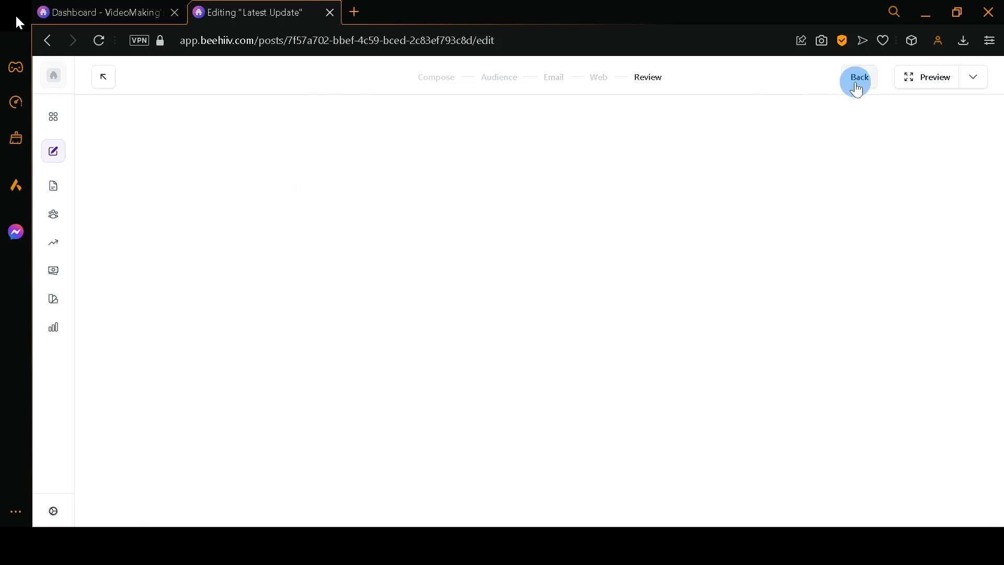
pyautogui.scroll(-2, 751, 215)
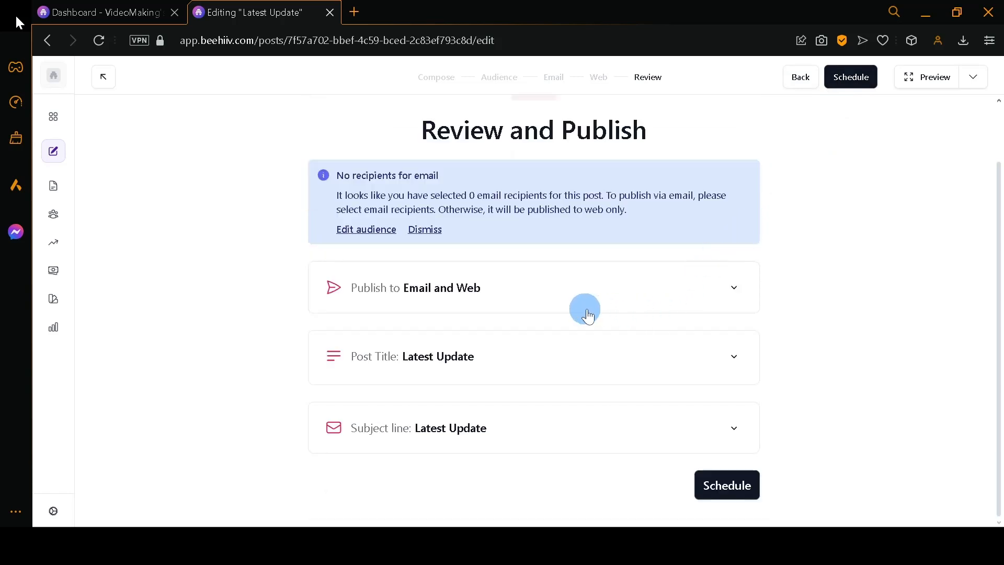
# Step: Publish the "Latest Update" post immediately instead of scheduling it for later
pyautogui.click(727, 480)
pyautogui.click(449, 256)
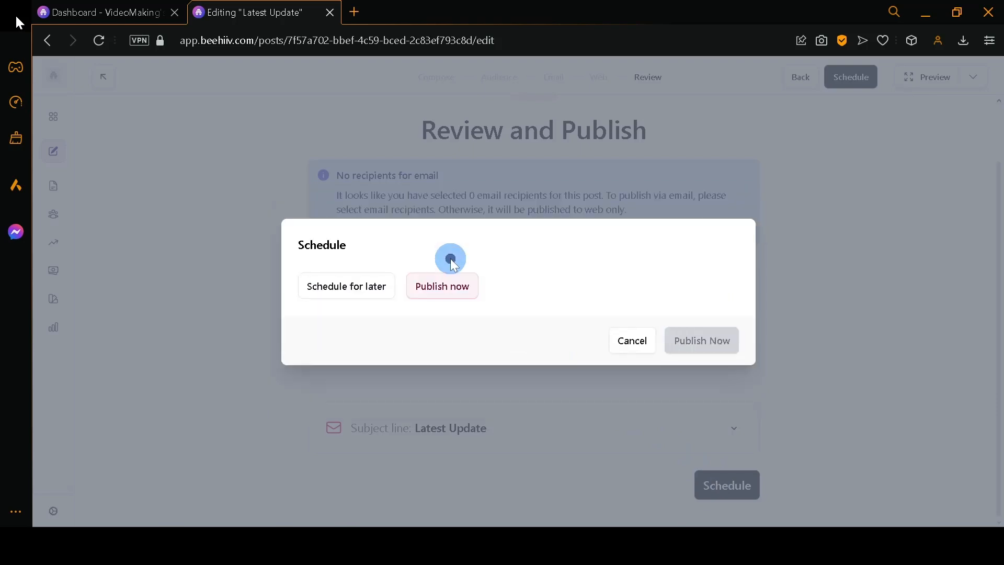
pyautogui.click(715, 356)
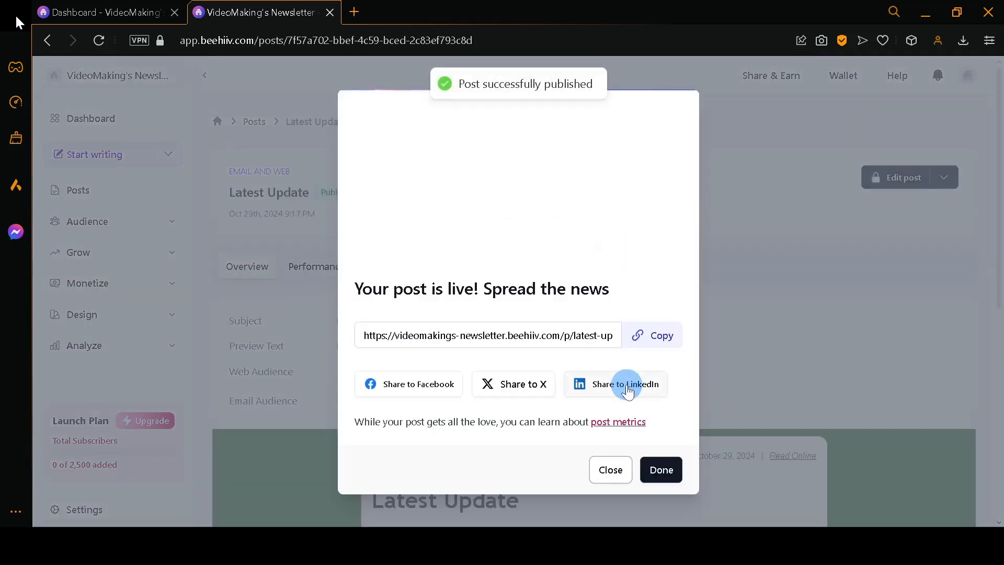
# Step: View the published post in a new browser tab using its copied link, and dismiss the sharing dialog back in beehiiv
pyautogui.click(636, 333)
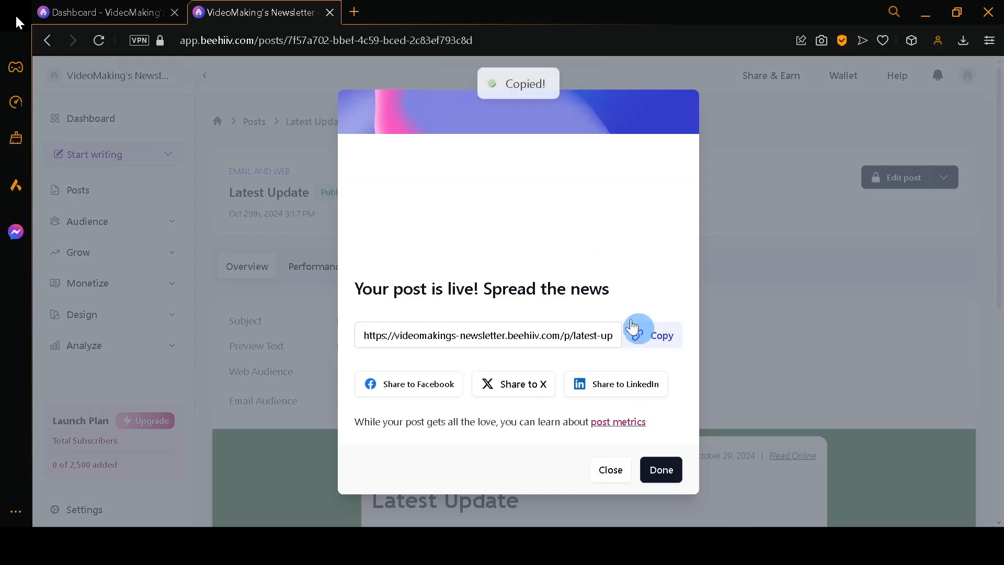
pyautogui.click(354, 13)
pyautogui.hotkey('ctrl', 'v')
pyautogui.press('Return')
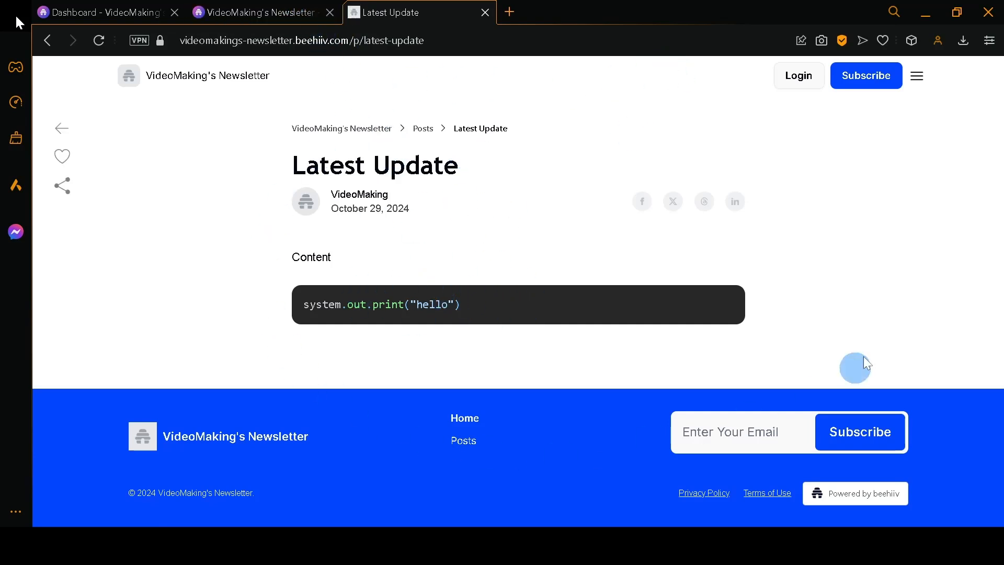
pyautogui.click(257, 7)
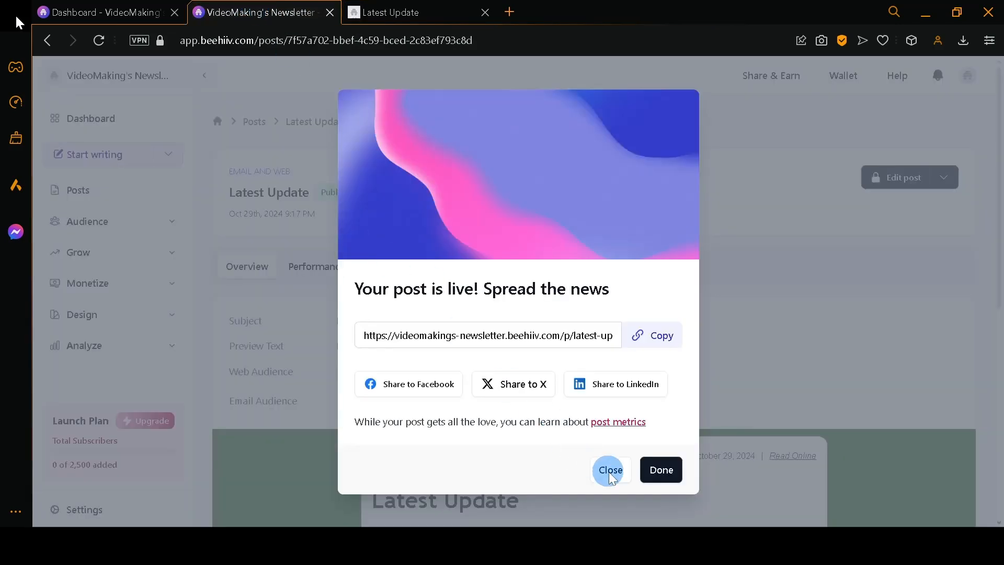
pyautogui.click(607, 469)
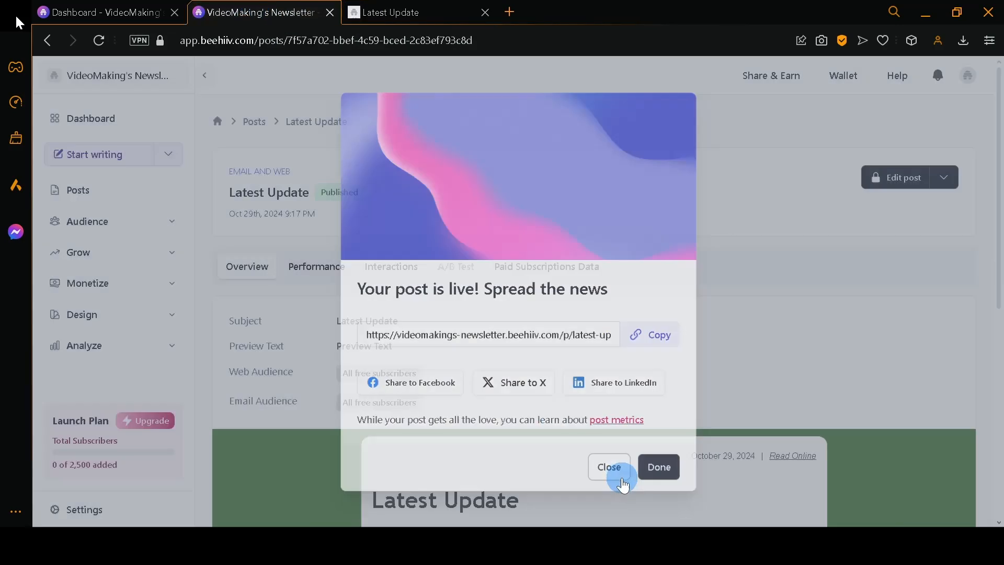
# Step: Look through the Grow features, including Referral Program, Magic Links and Boosts, and return to the dashboard
pyautogui.click(78, 252)
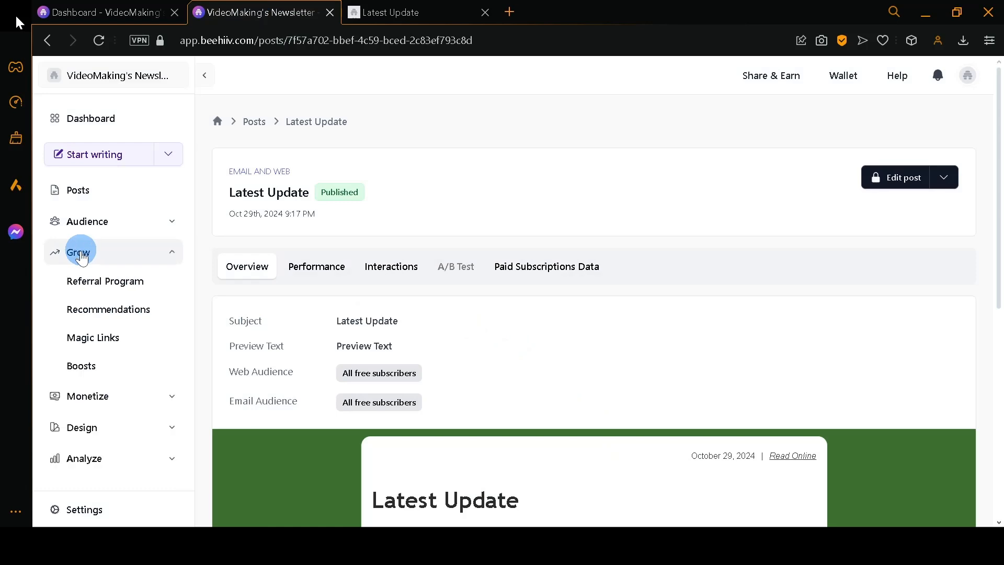
pyautogui.click(107, 285)
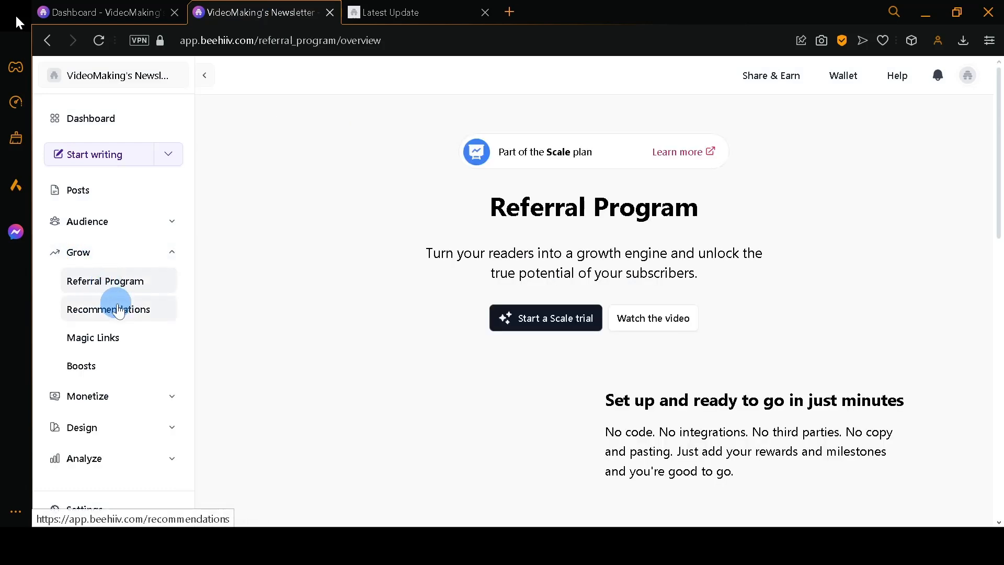
pyautogui.click(125, 337)
pyautogui.click(118, 366)
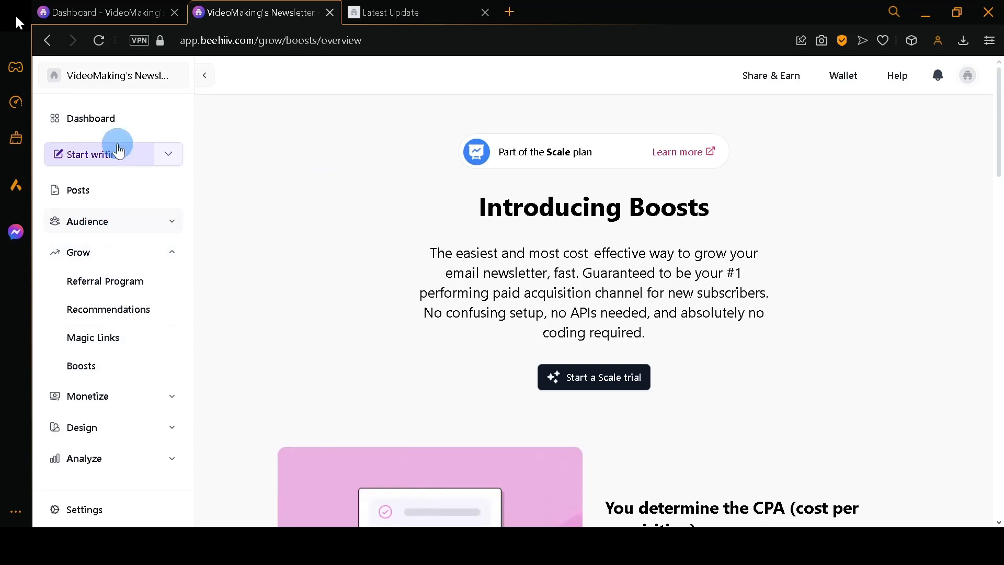
pyautogui.click(99, 130)
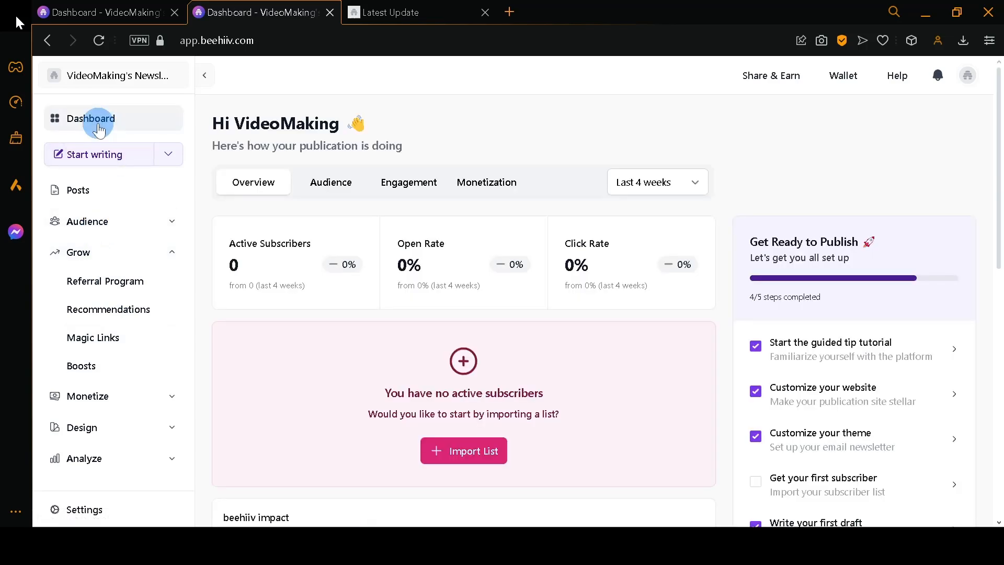
# Step: Explore a new subscriber import with the "Copy and paste a list of email addresses" method, and return to the dashboard without importing
pyautogui.click(112, 231)
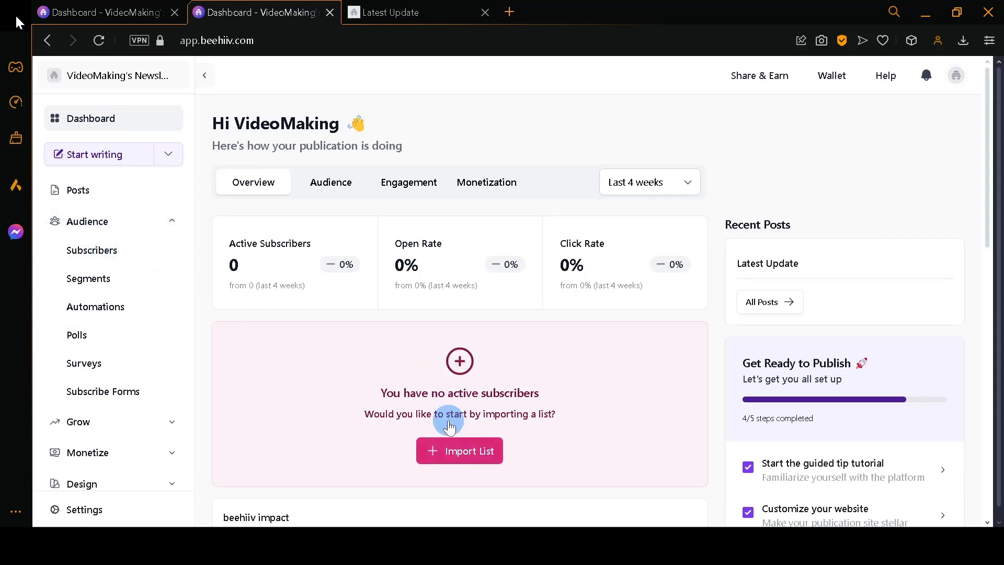
pyautogui.click(460, 454)
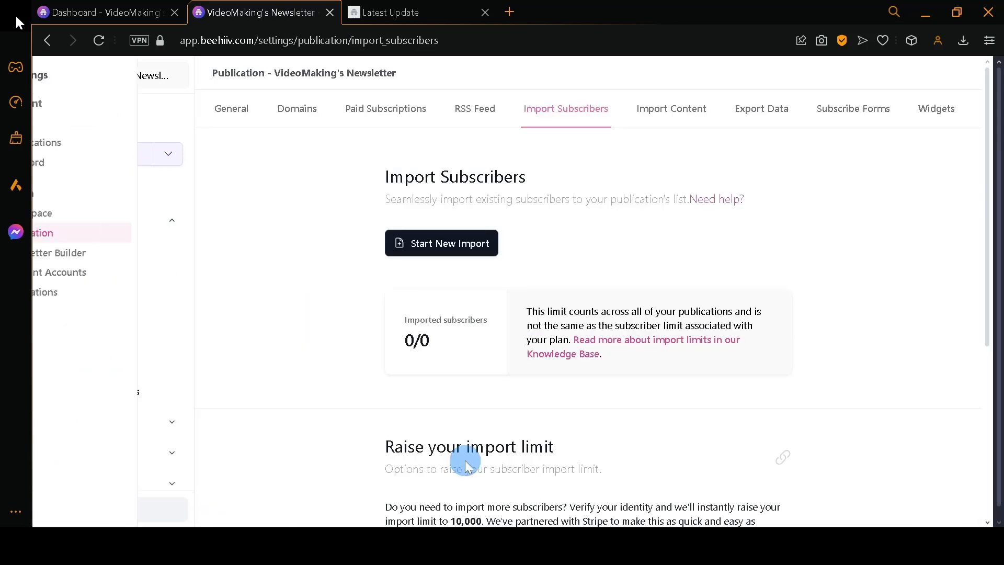
pyautogui.click(447, 247)
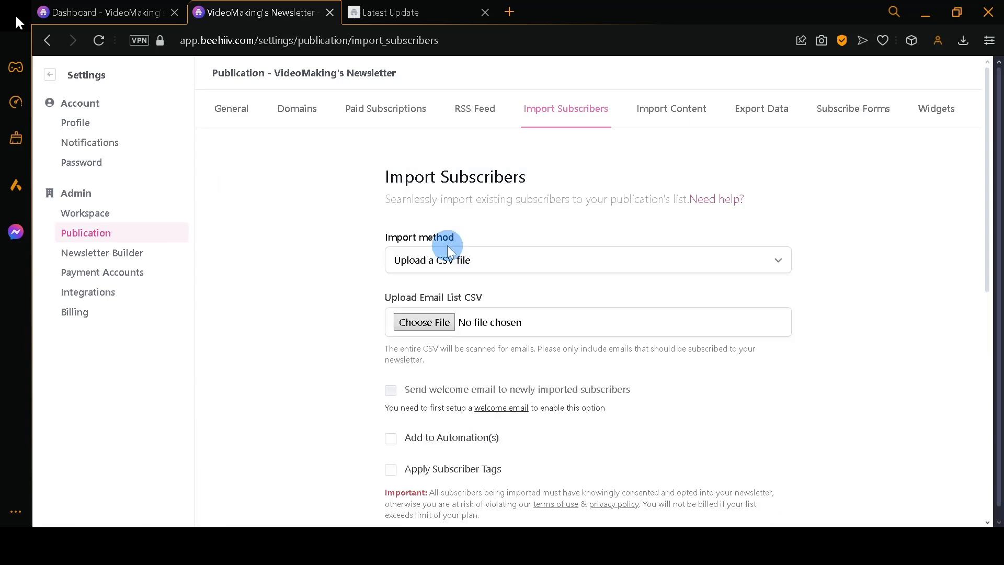
pyautogui.click(612, 271)
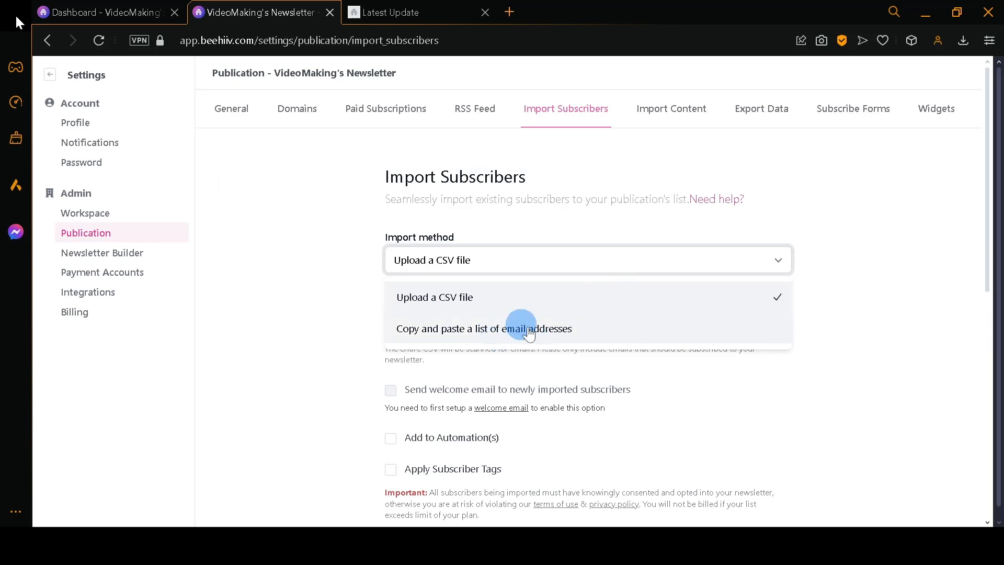
pyautogui.click(554, 328)
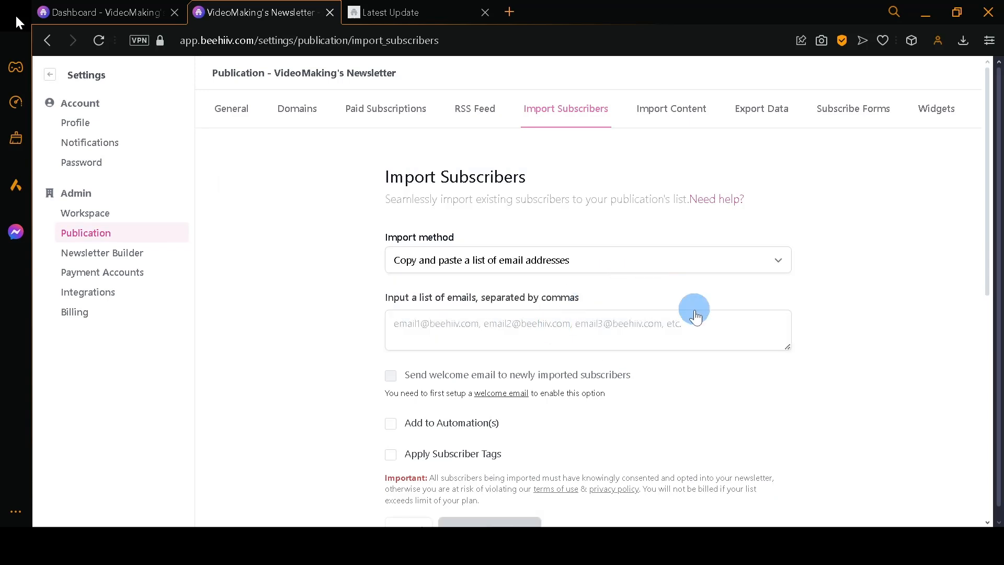
pyautogui.click(52, 78)
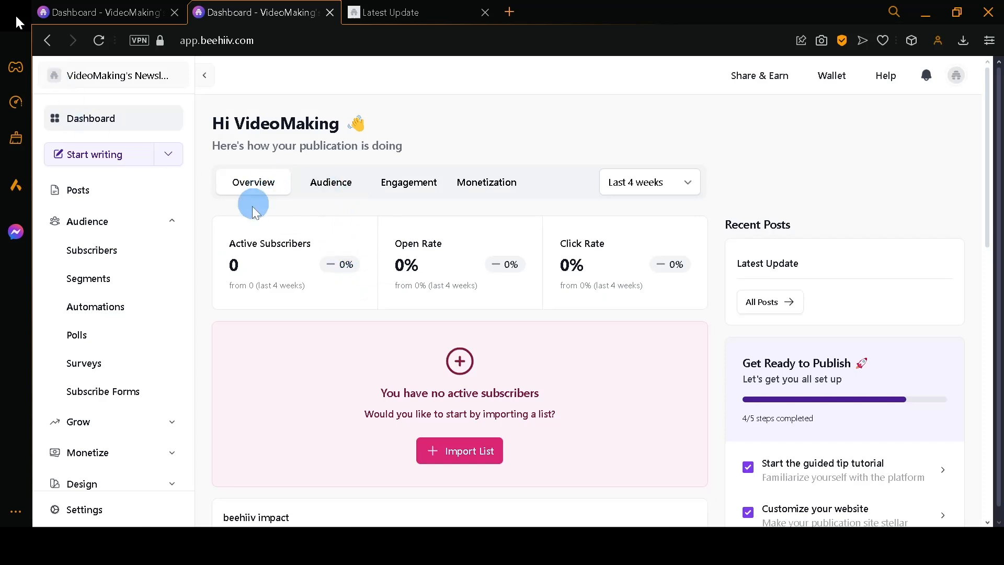